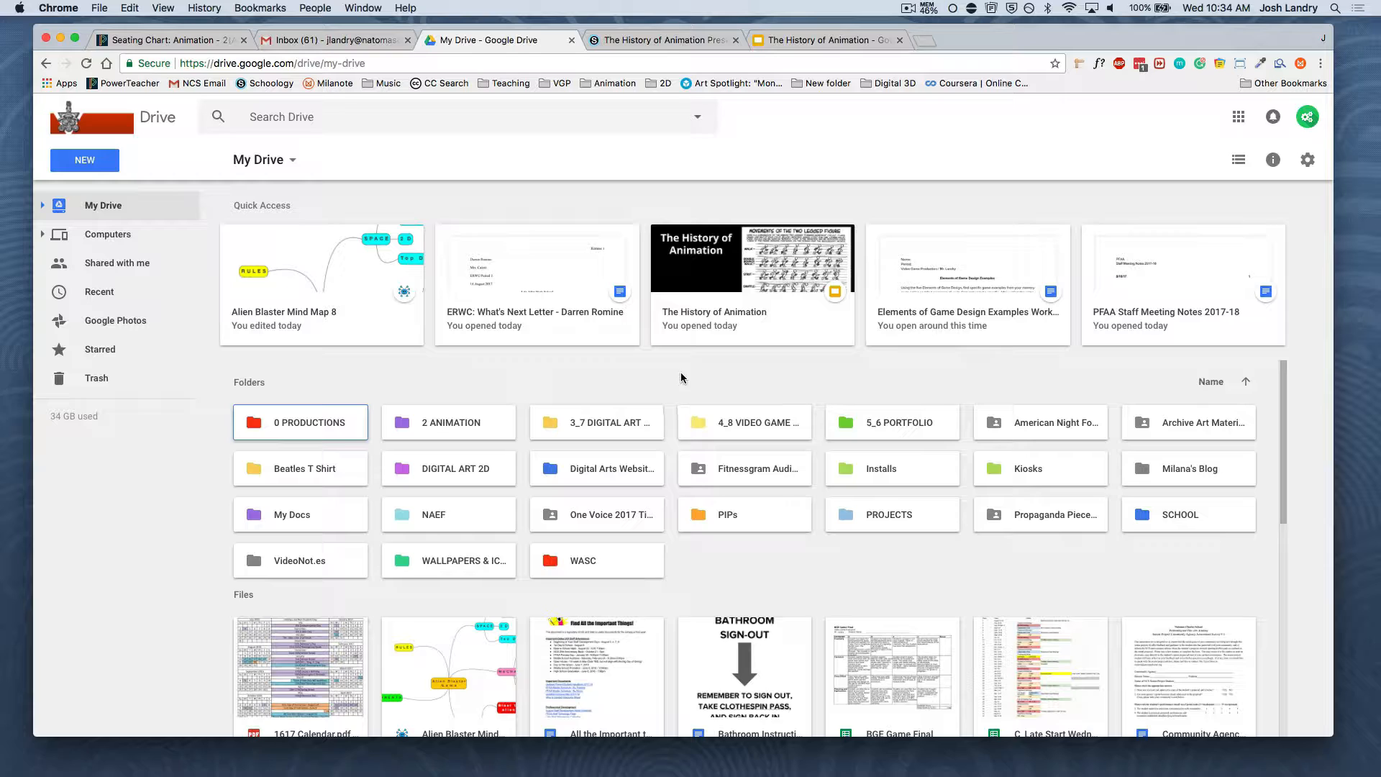
Open the Chrome Web Store from the browser's Apps page in a new tab
left_click(674, 372)
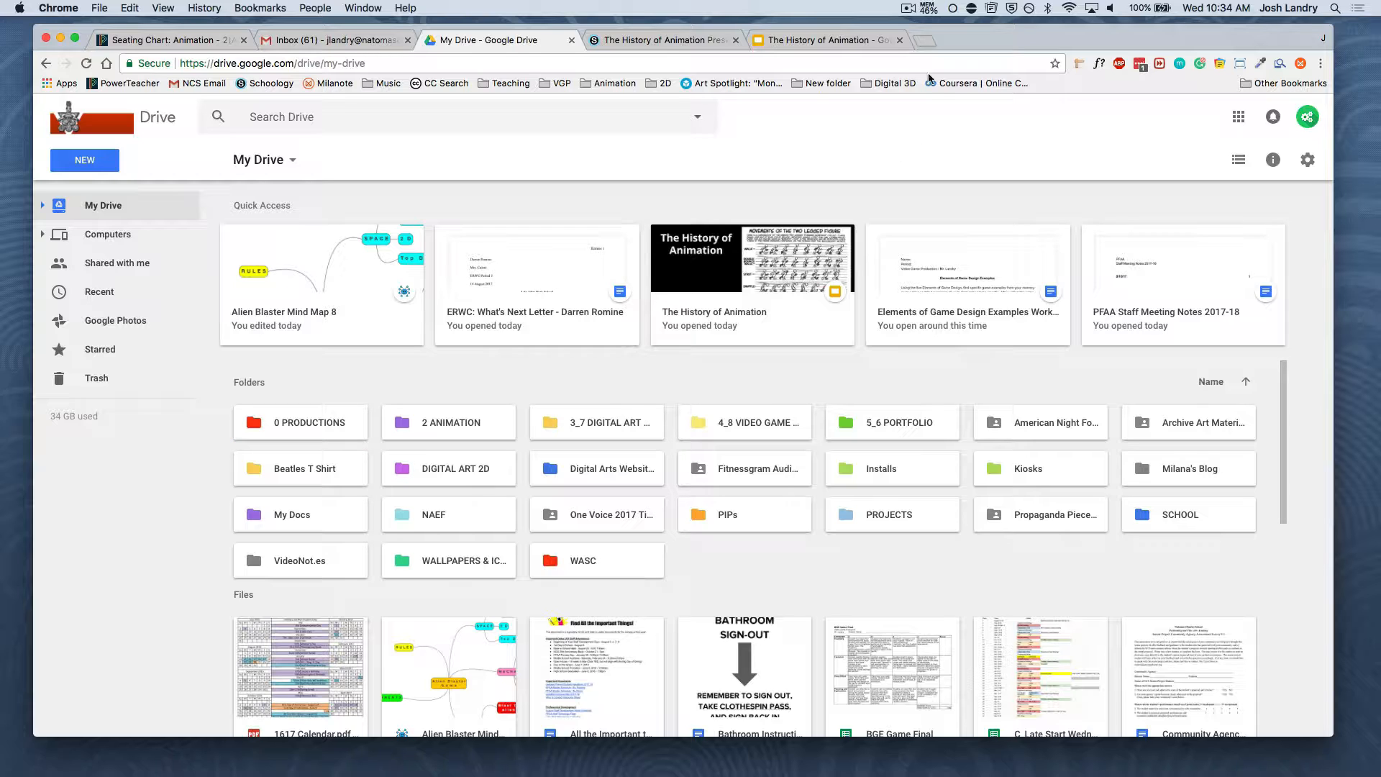
left_click(924, 42)
left_click_drag(953, 41, 685, 71)
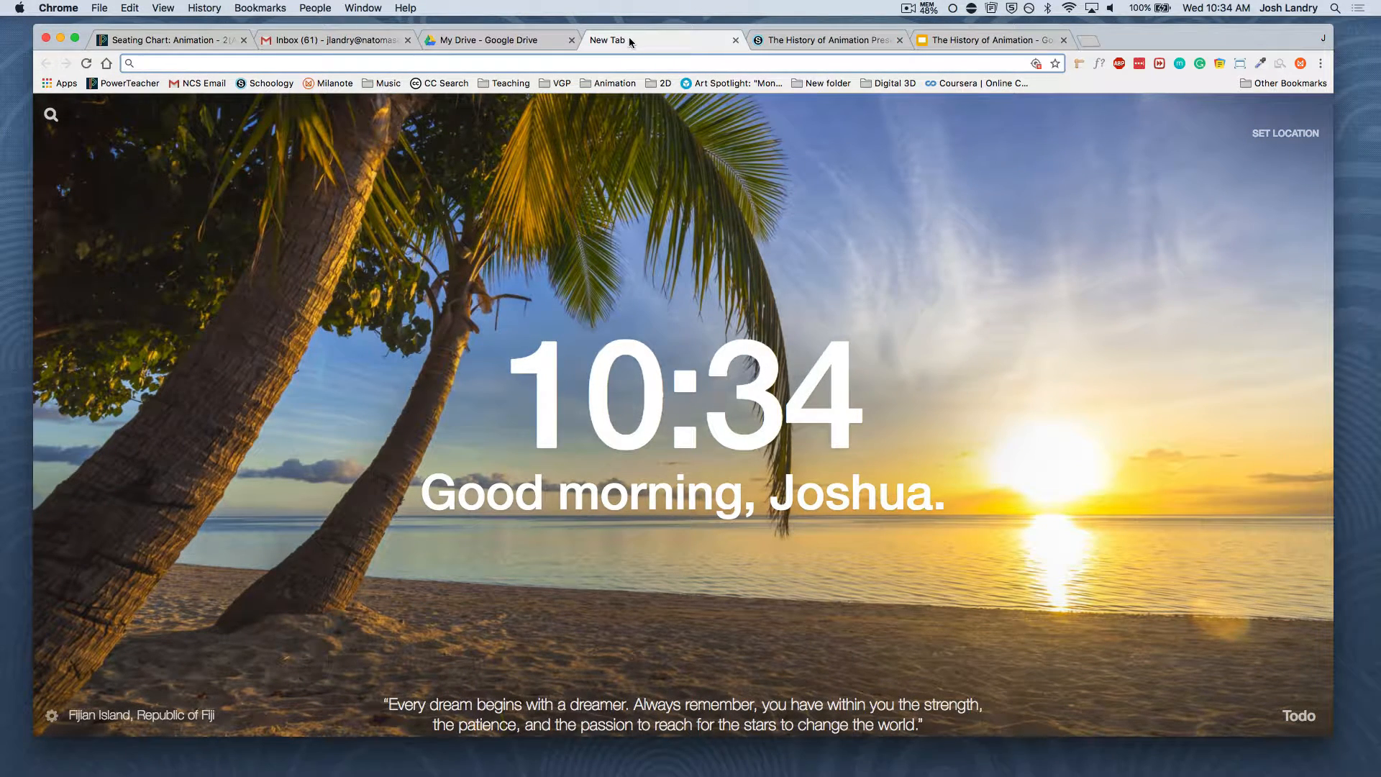
left_click(65, 83)
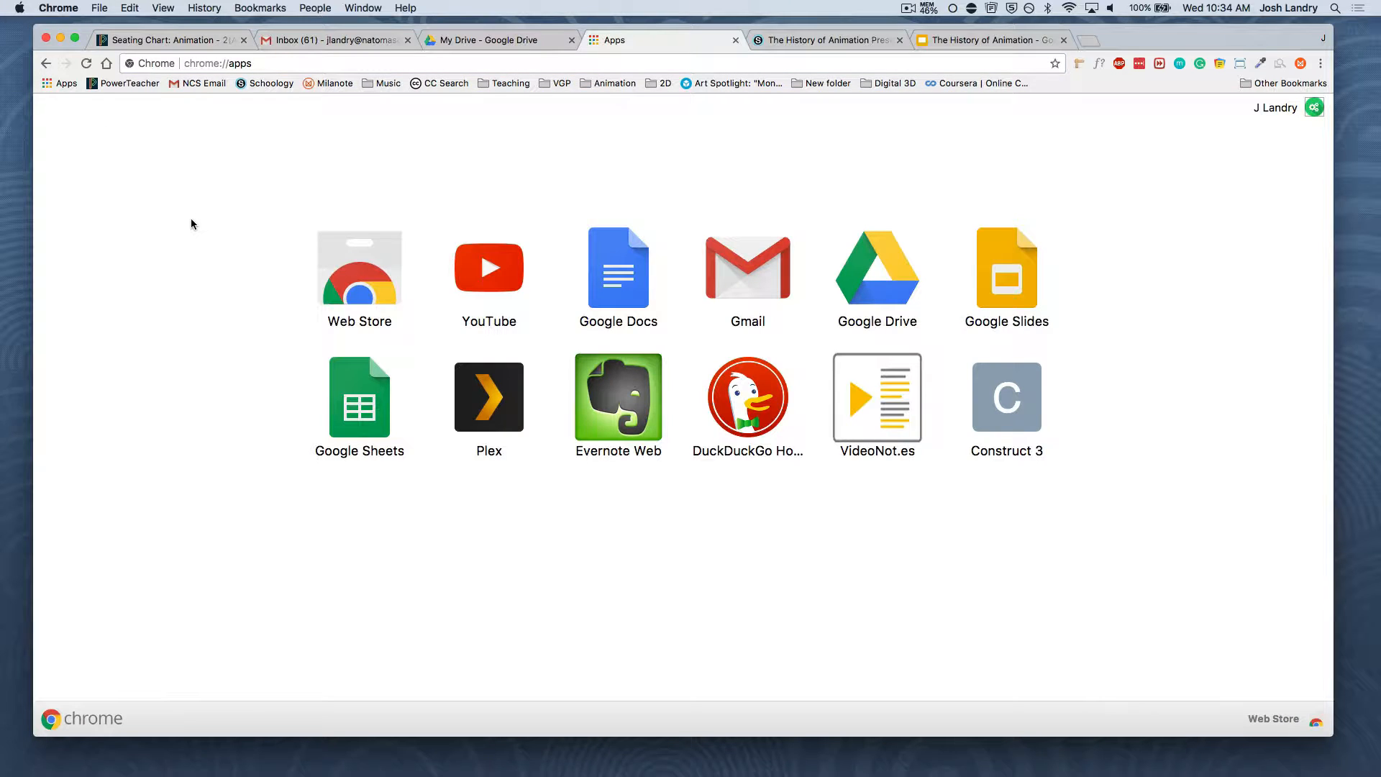
left_click(327, 273)
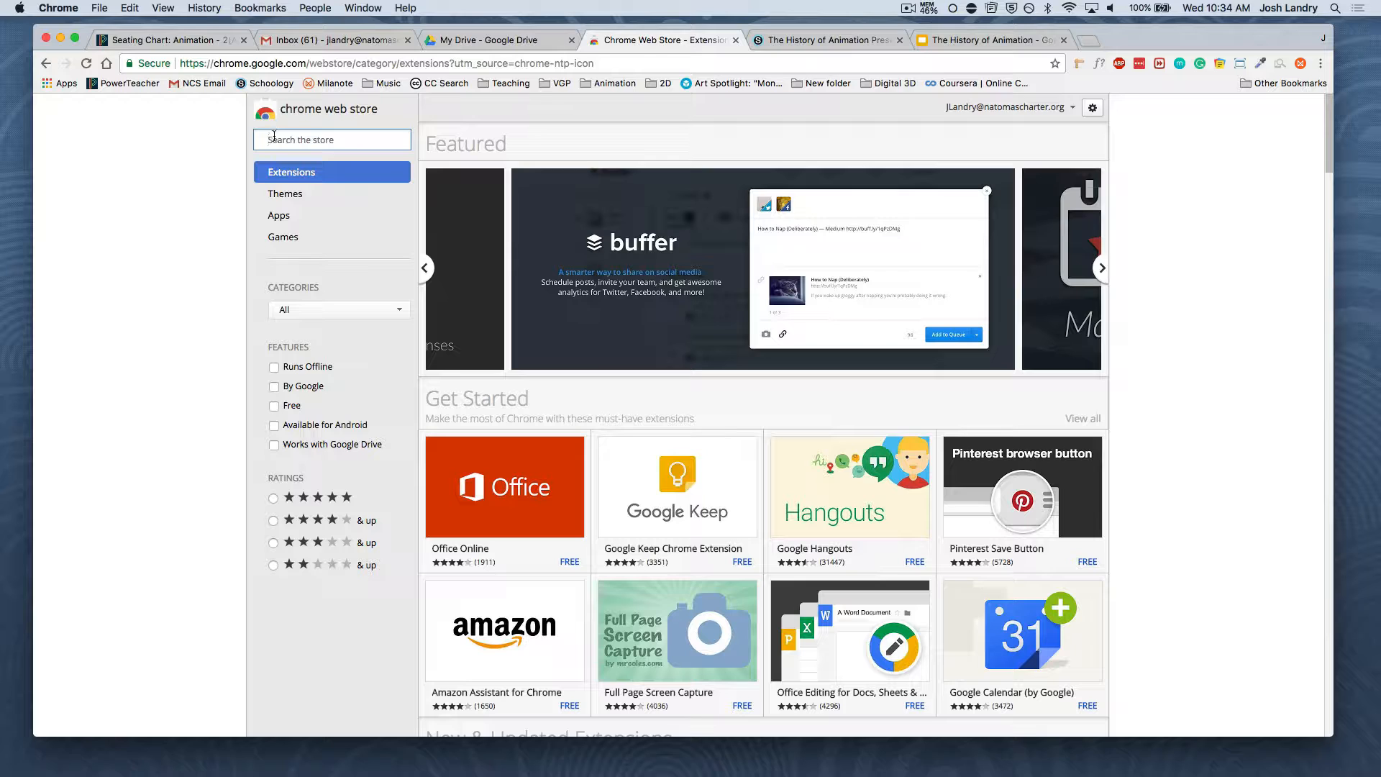
Search the store for "mind mup" and add the MindMup 2.0 - Free Mind Map web site app to Chrome
type("mi")
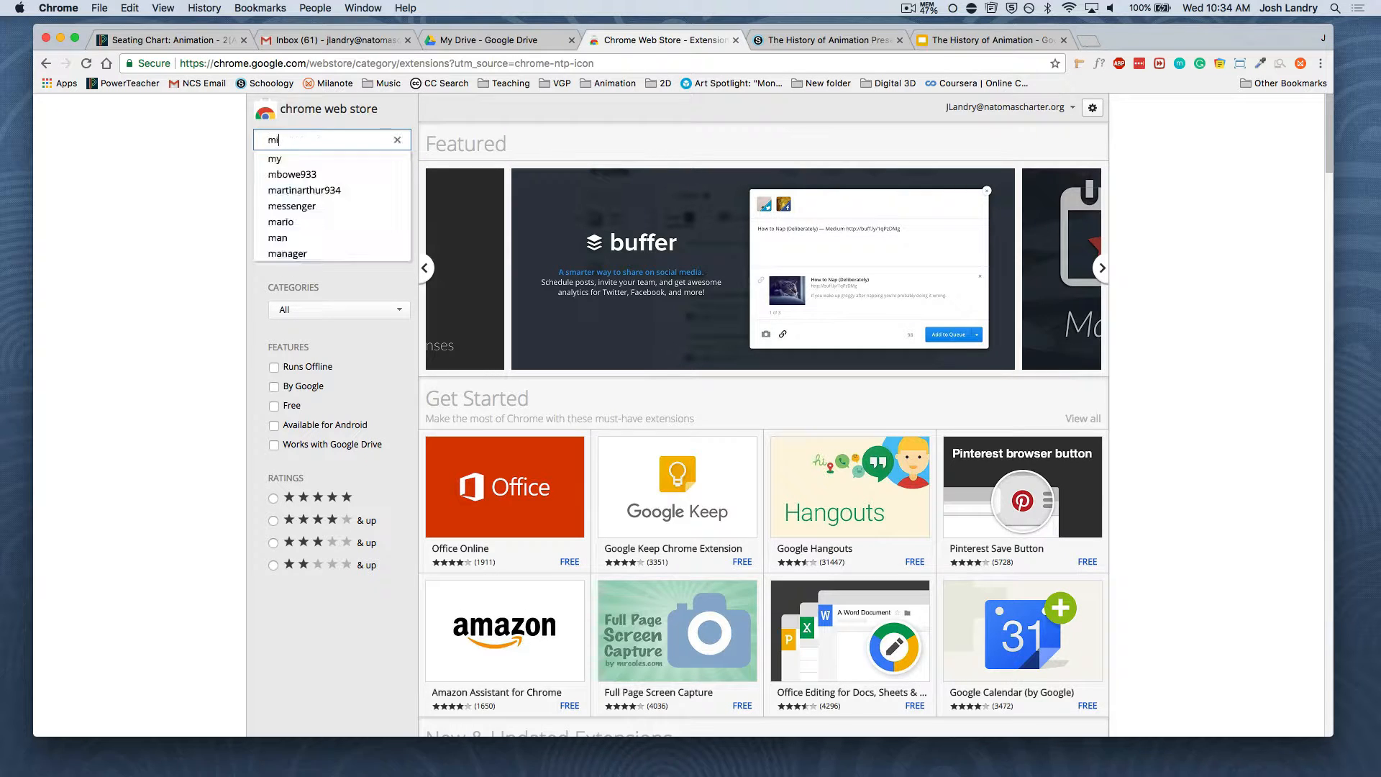
type("nd mup")
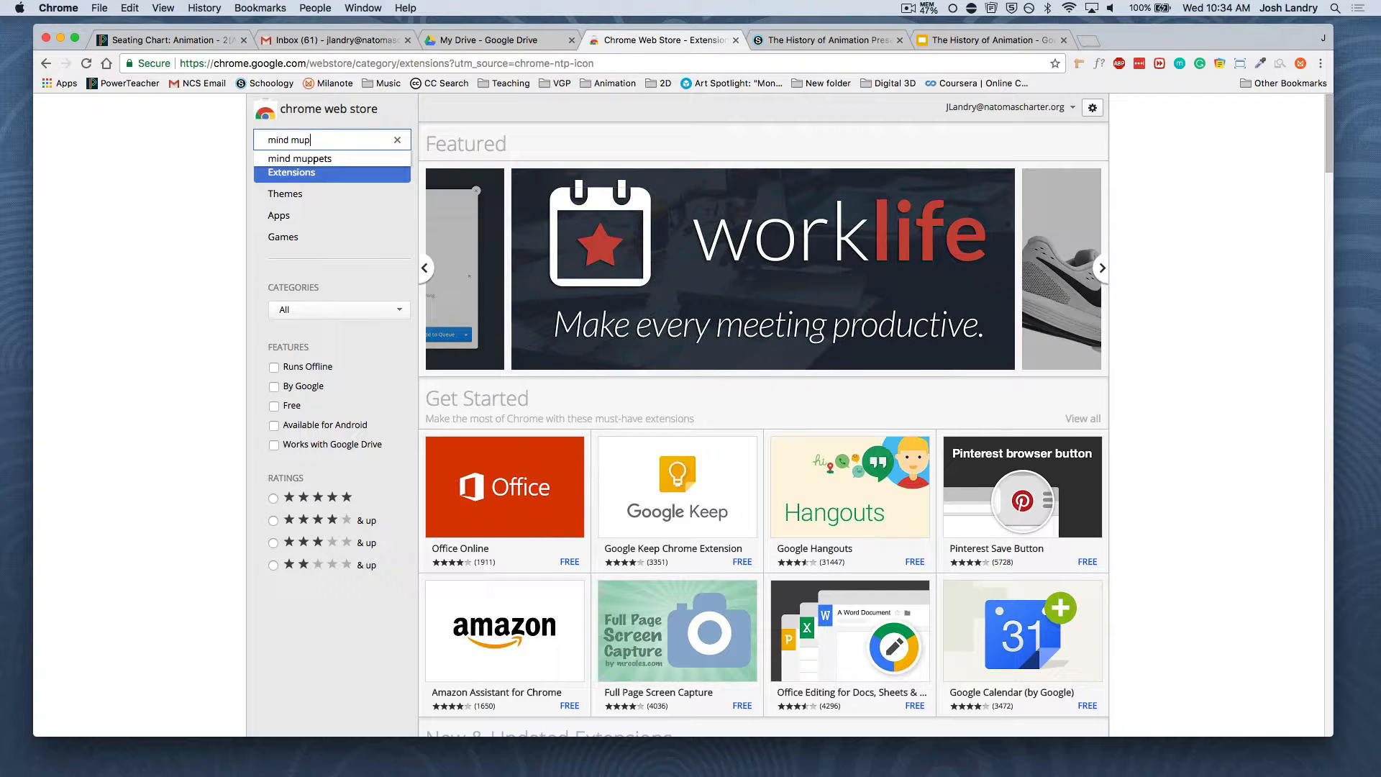
key("Return")
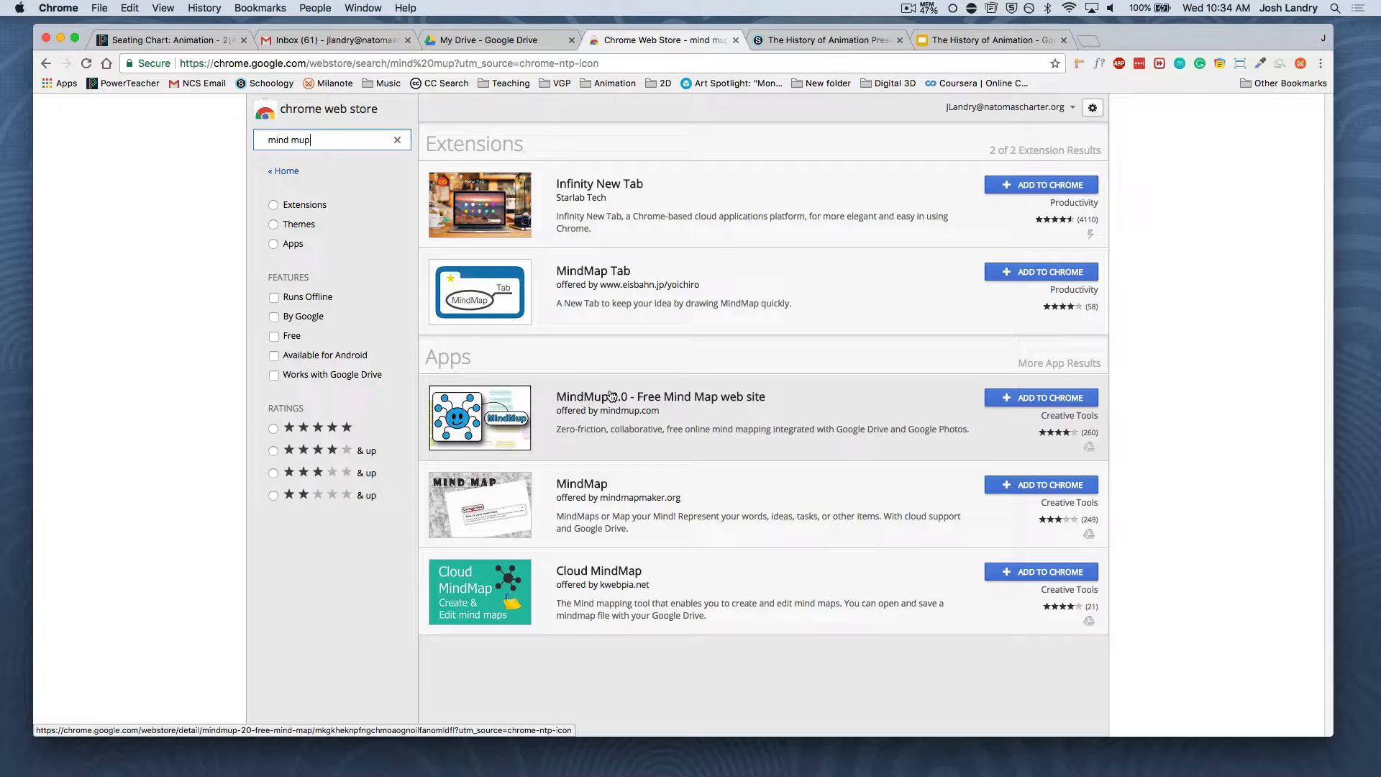
left_click(1039, 399)
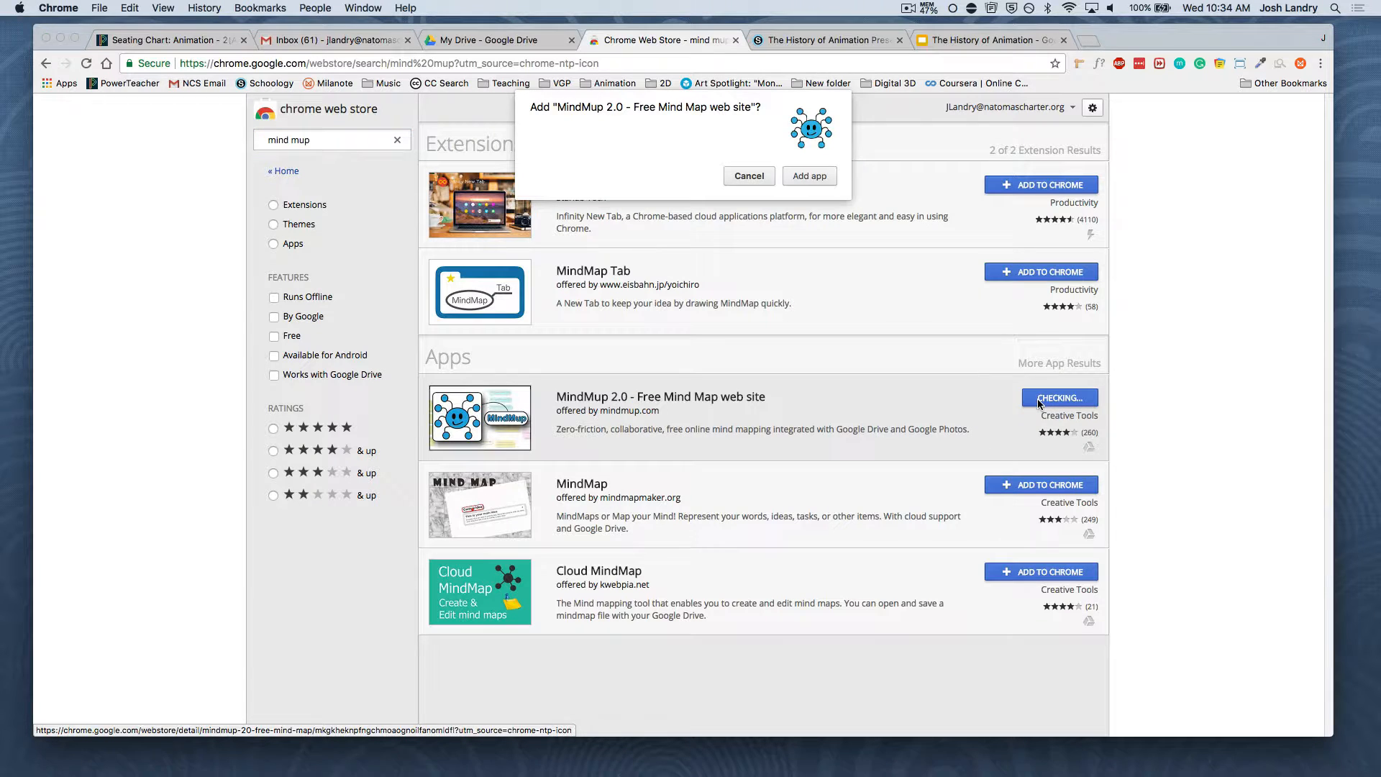
left_click(815, 175)
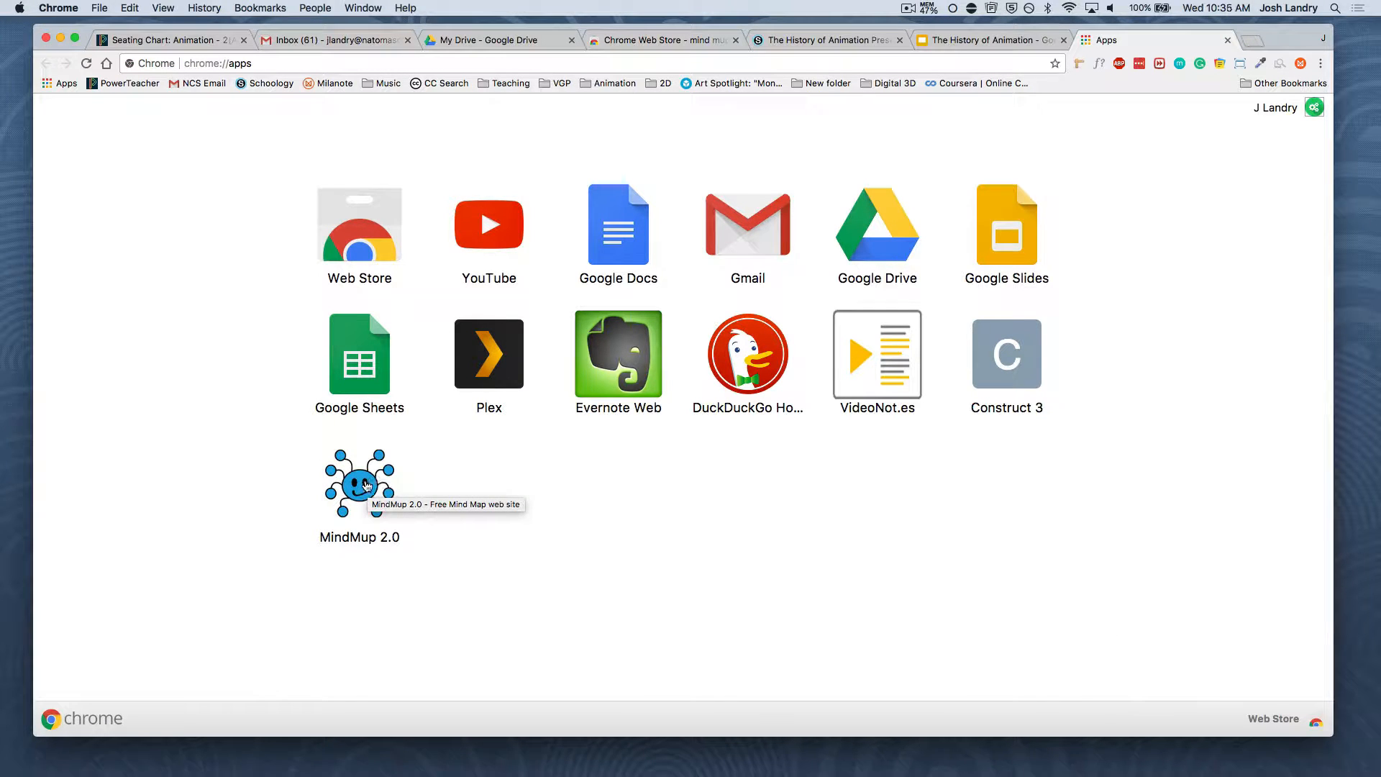
Launch the MindMup 2.0 app to view its site, close it and return to My Drive
left_click(360, 480)
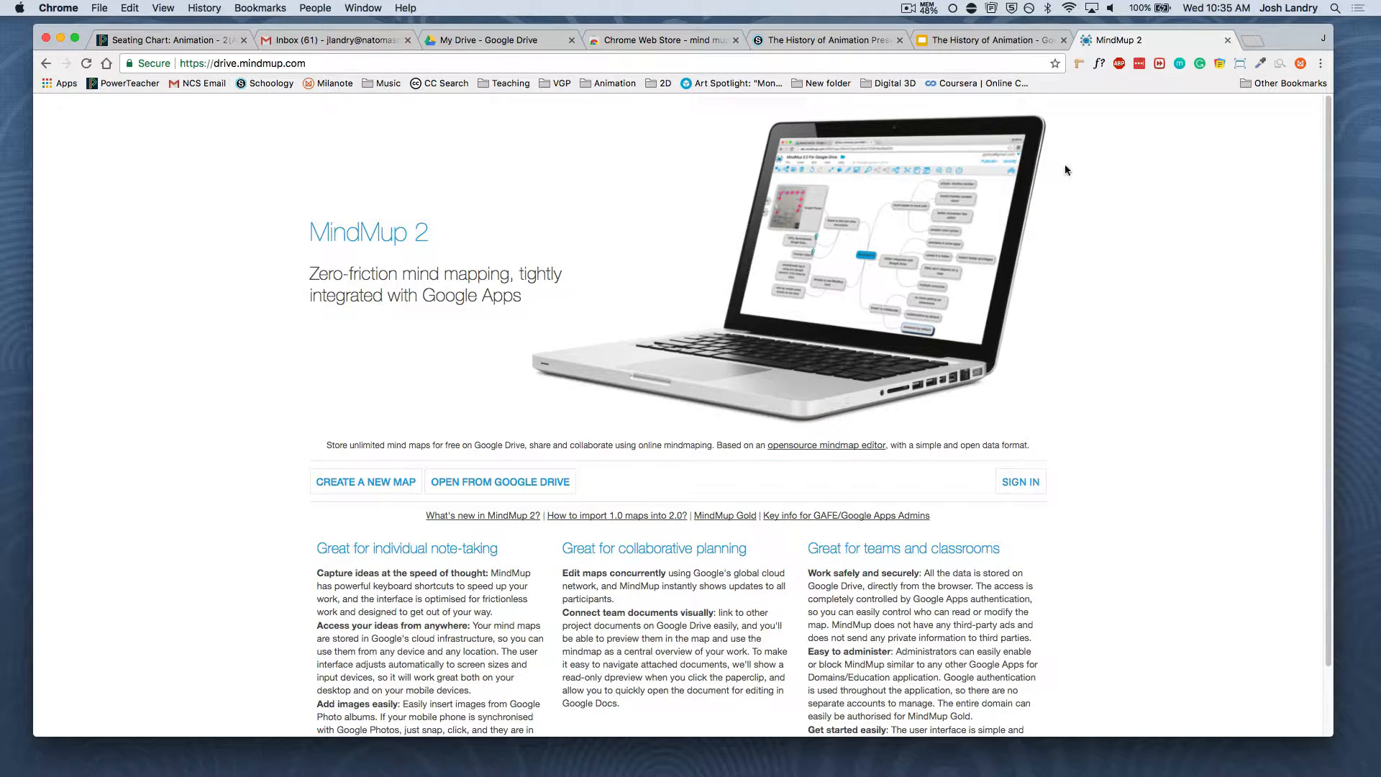
left_click(1227, 40)
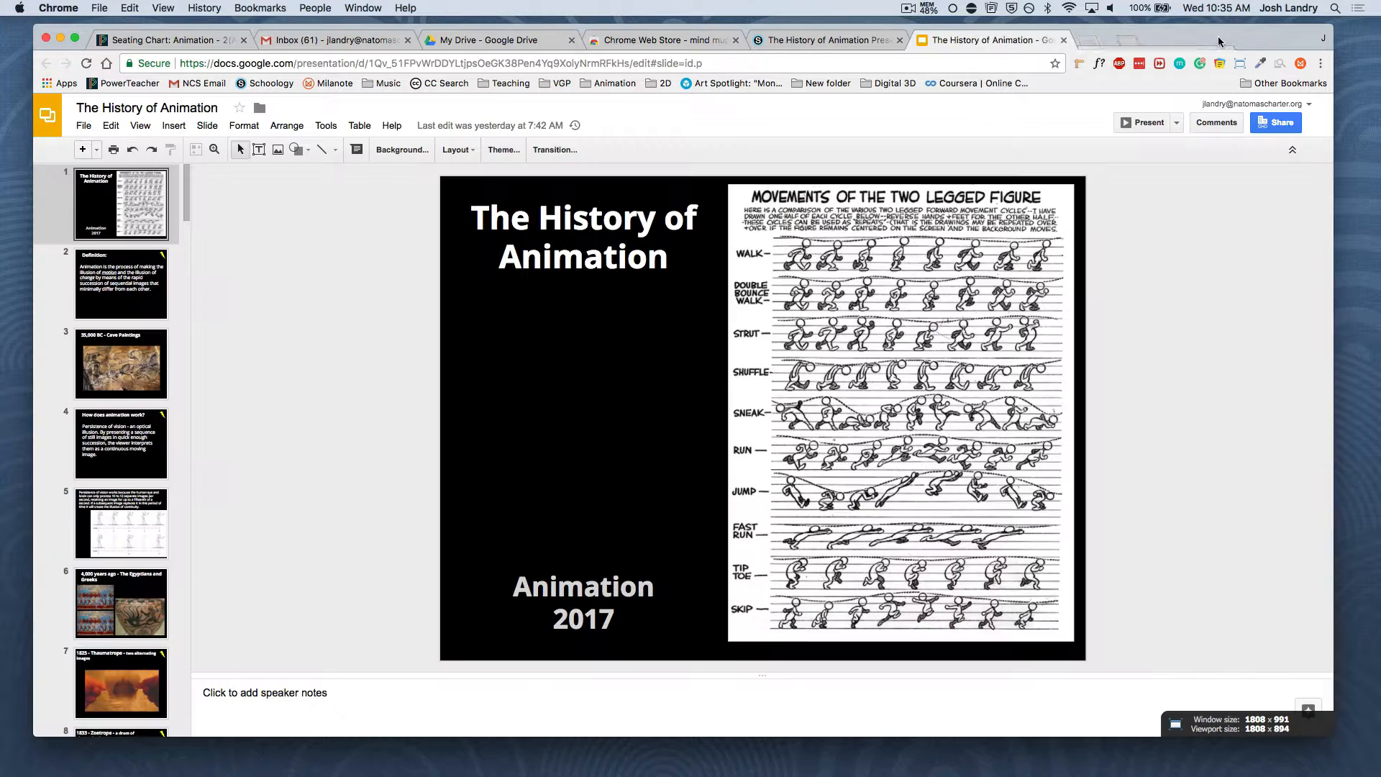
left_click(490, 41)
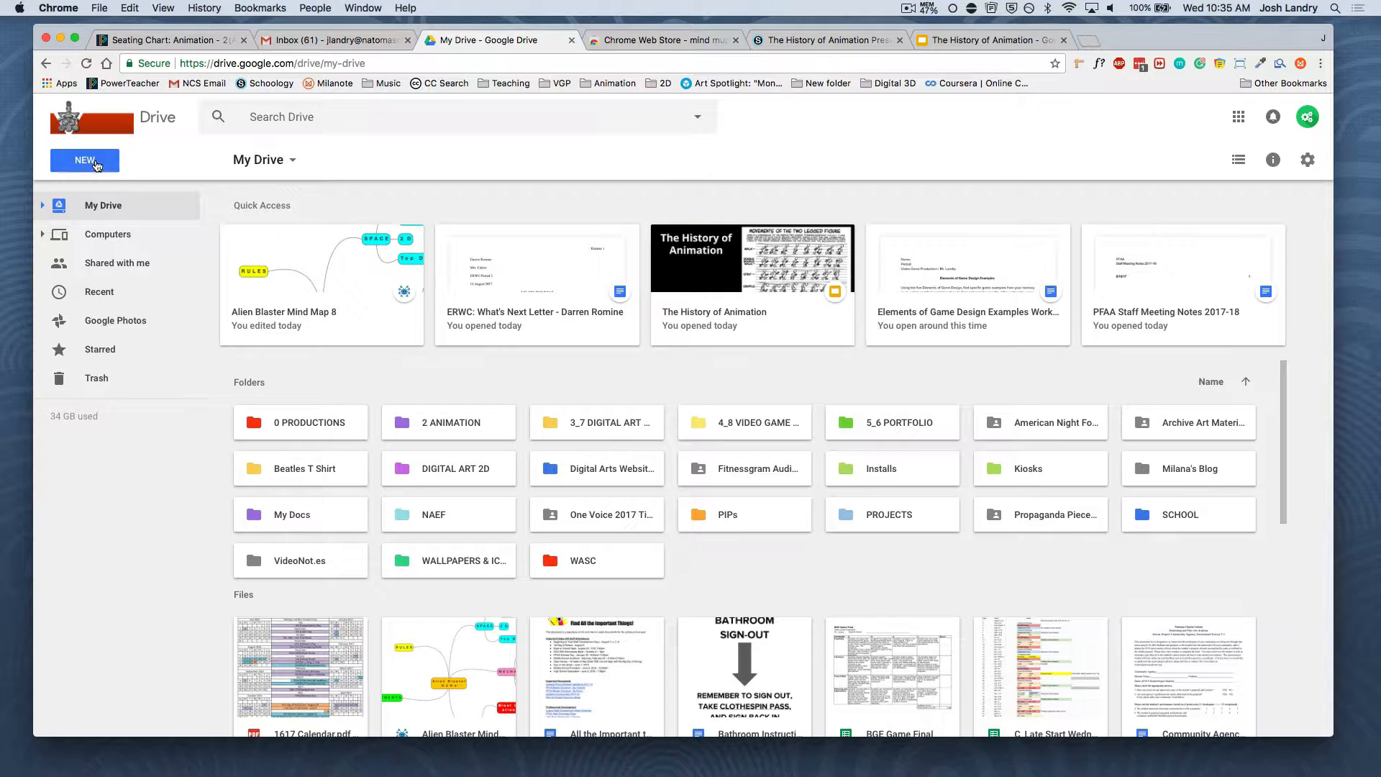
left_click(97, 162)
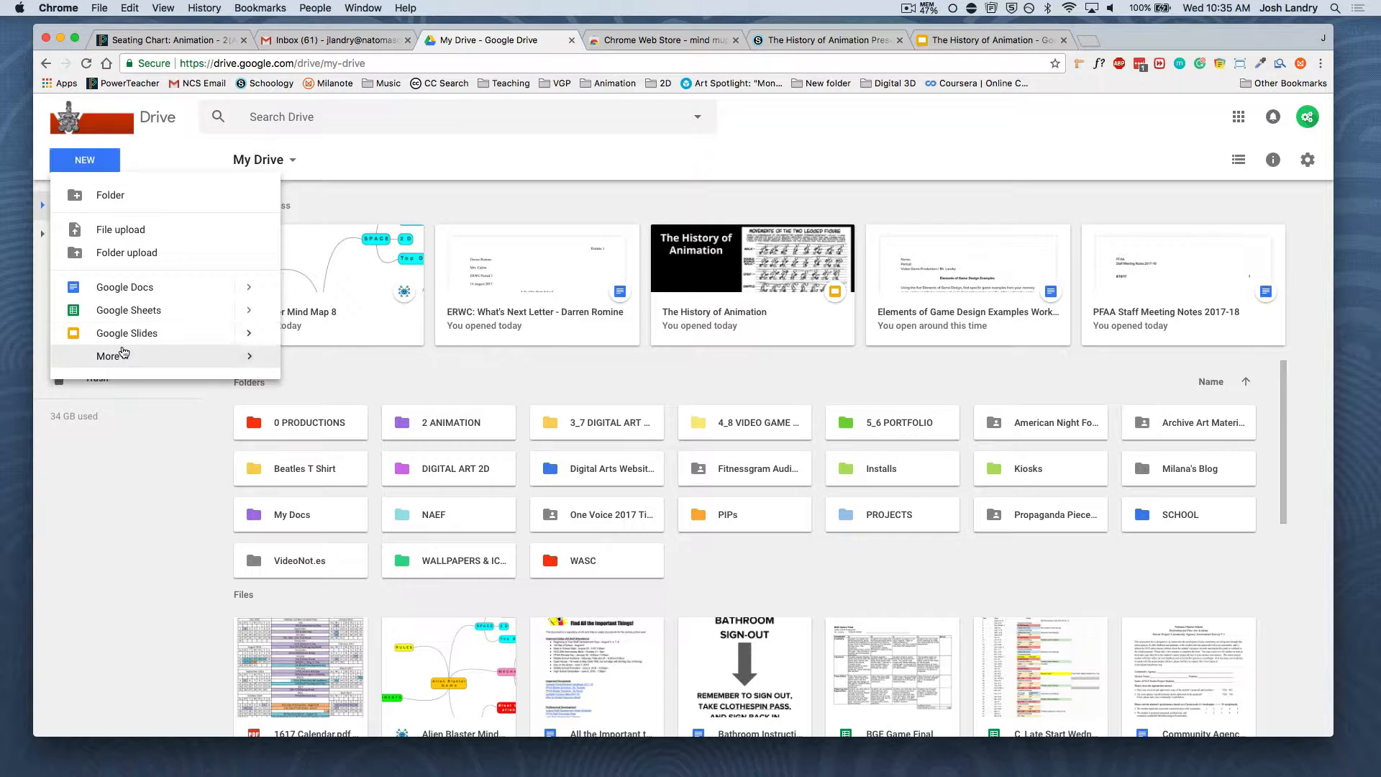
mouse_move(121, 354)
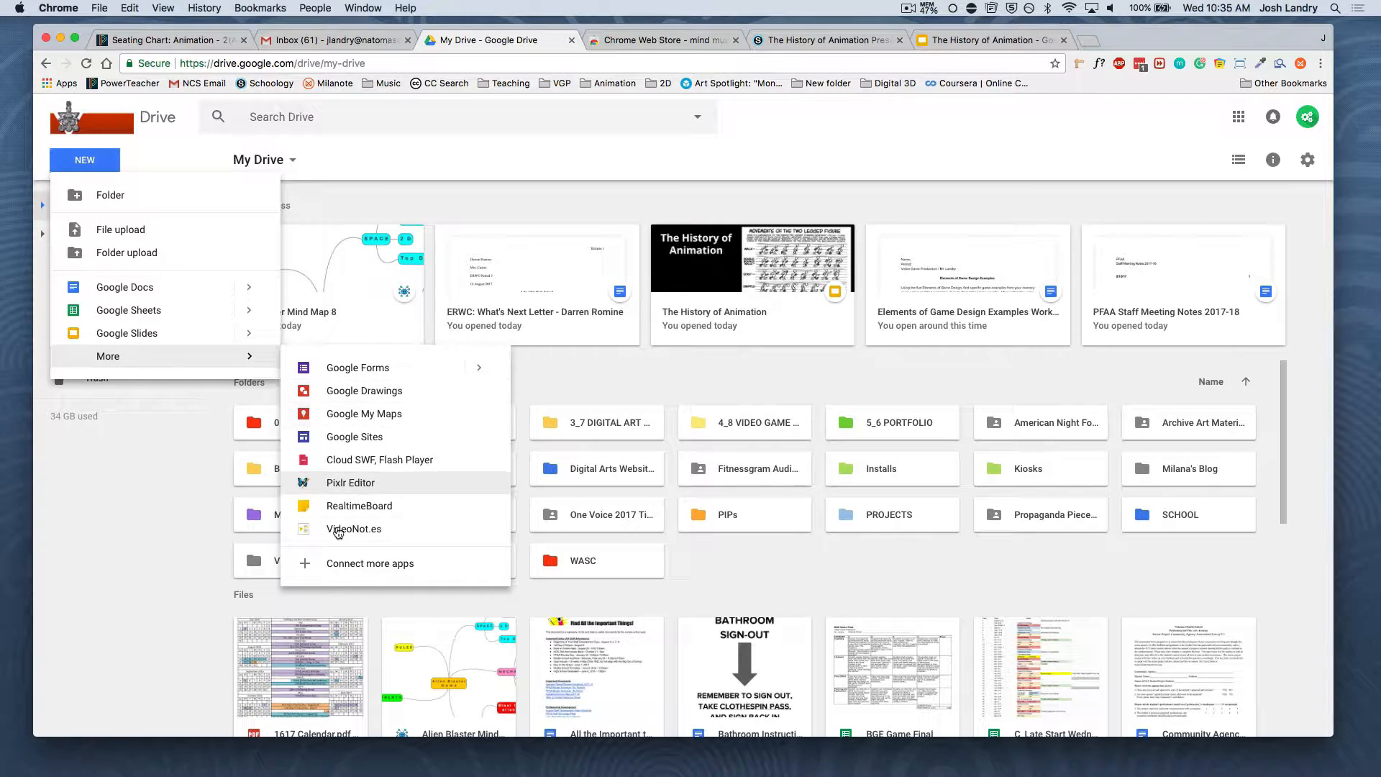
left_click(252, 546)
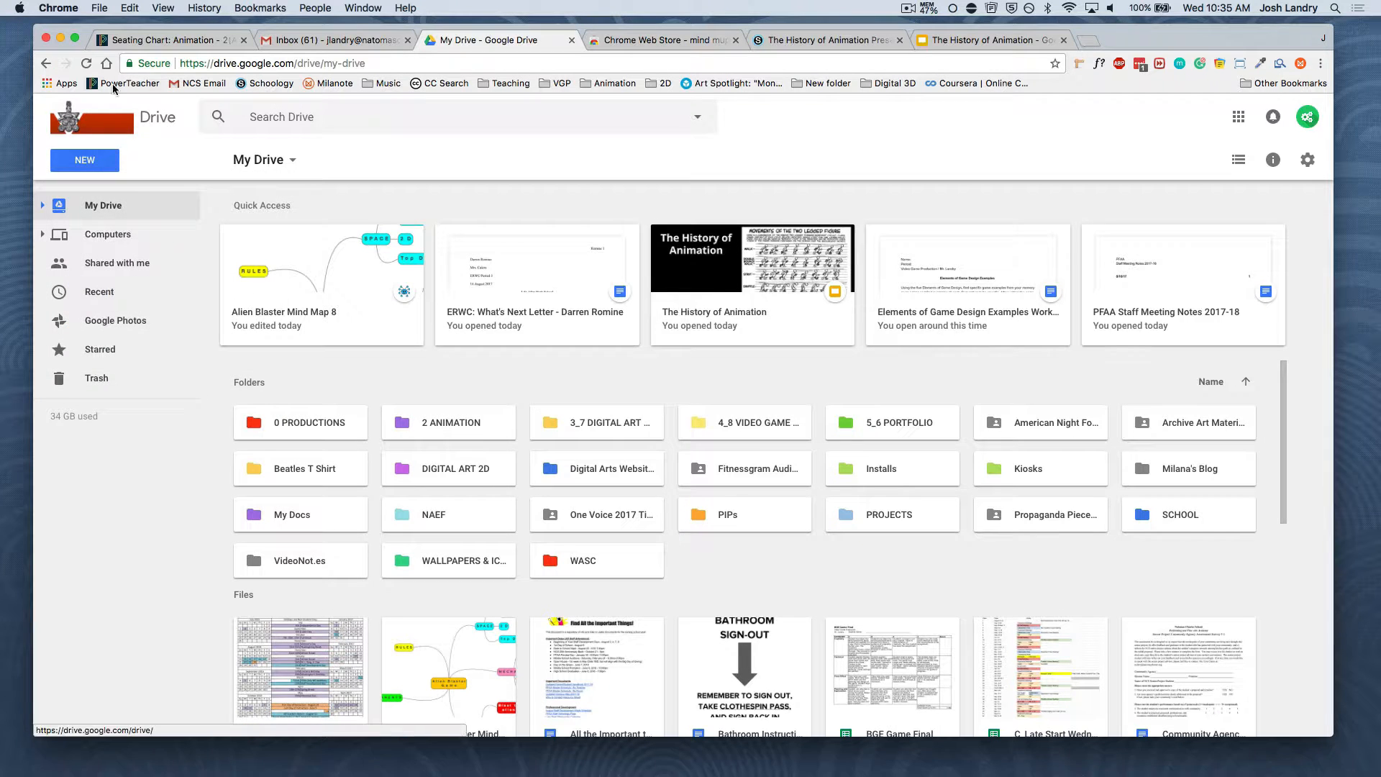
Reload My Drive and create a new MindMup 2.0 For Google Drive file
left_click(86, 63)
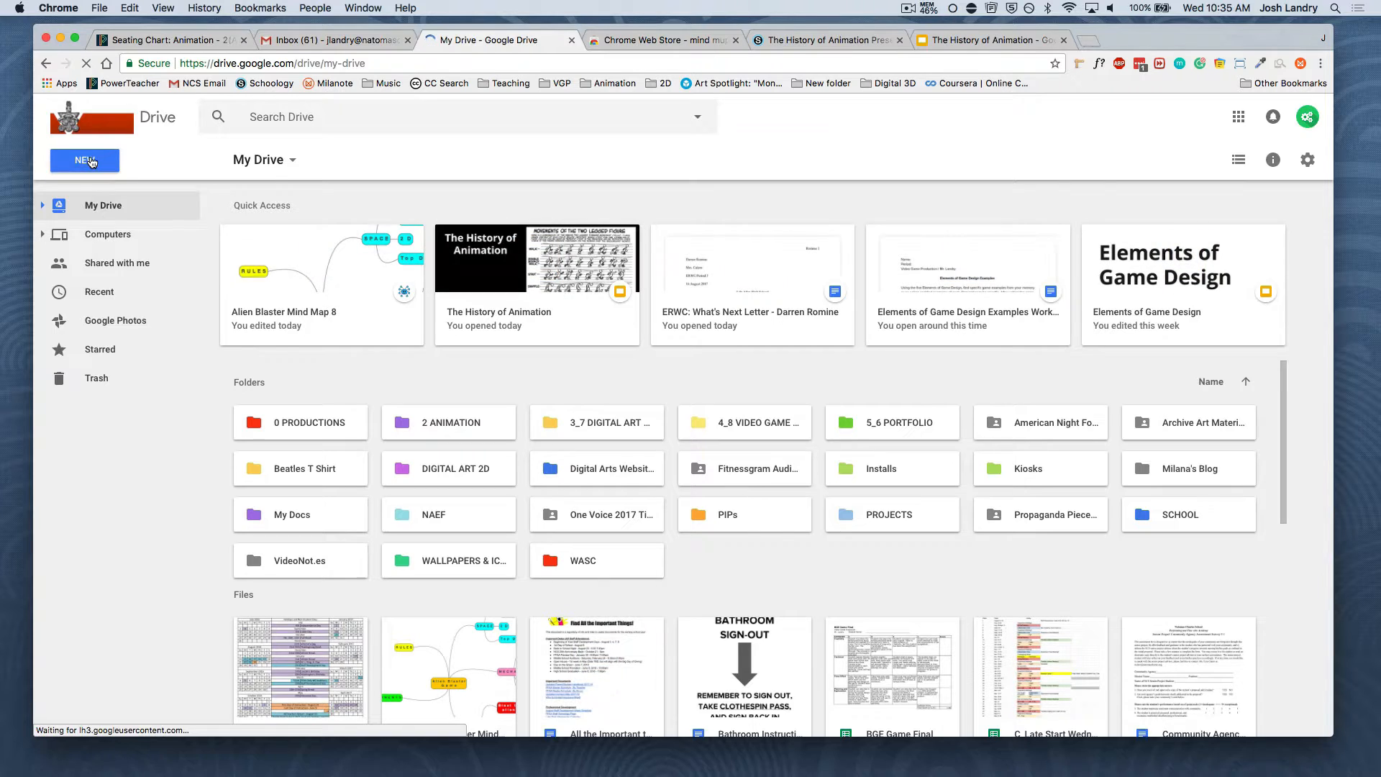
left_click(90, 160)
mouse_move(150, 357)
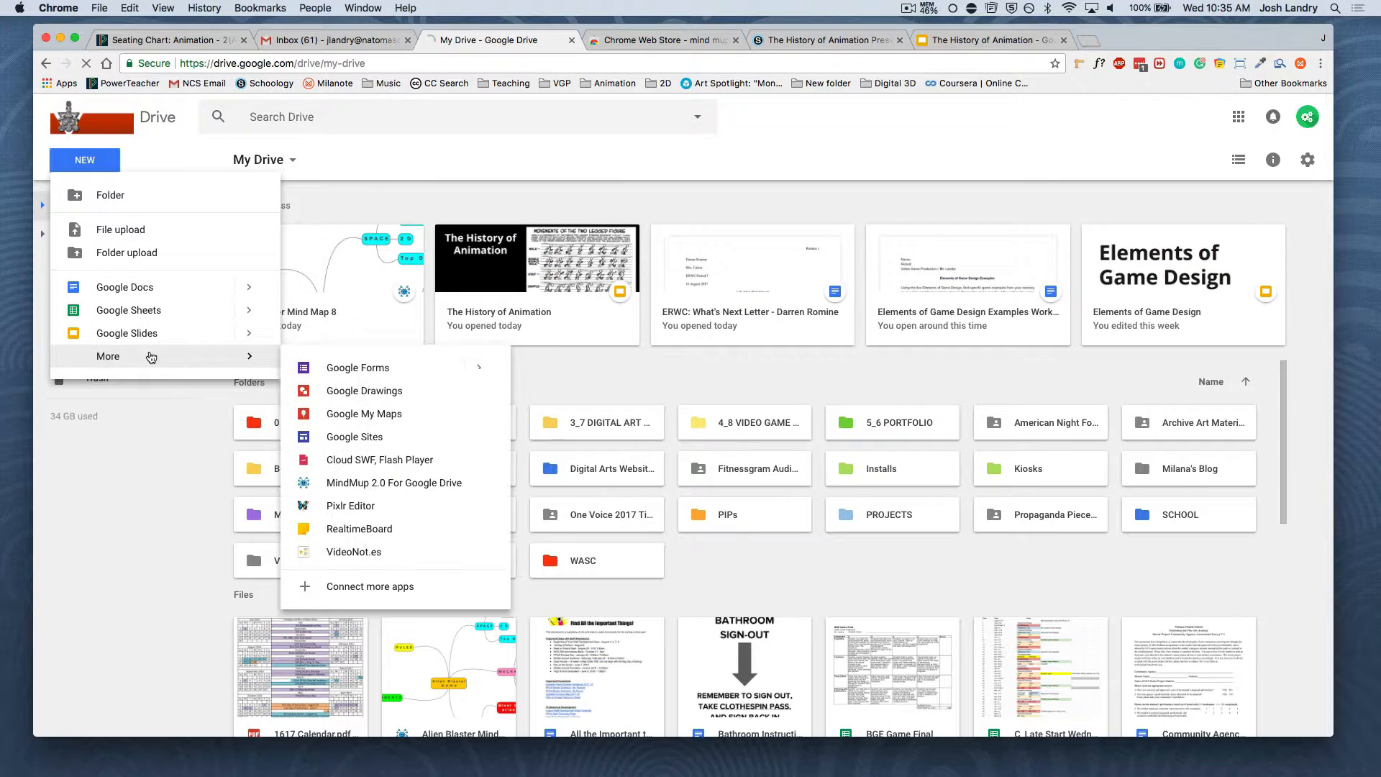
left_click(392, 485)
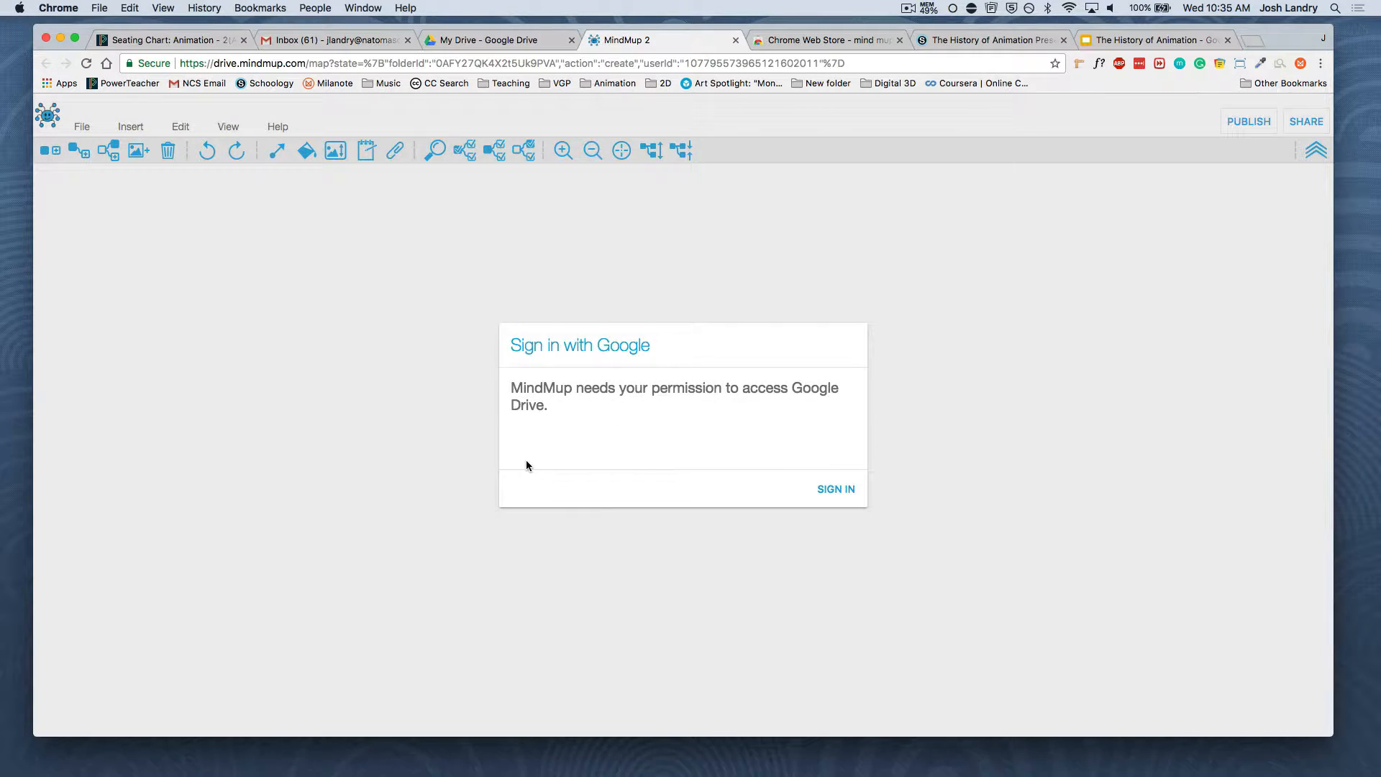
Sign in to MindMup with the existing Google account and grant it access to Google Drive
left_click(826, 488)
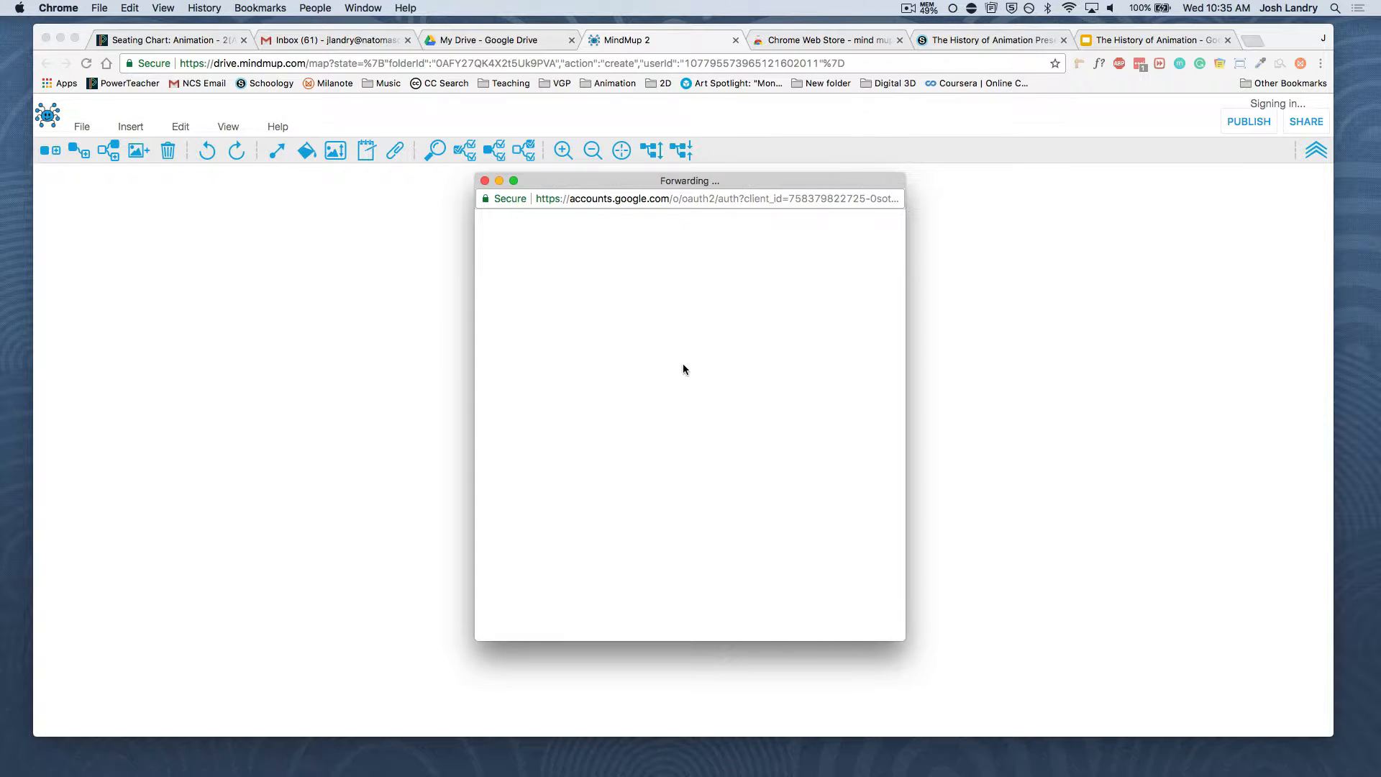
left_click(619, 348)
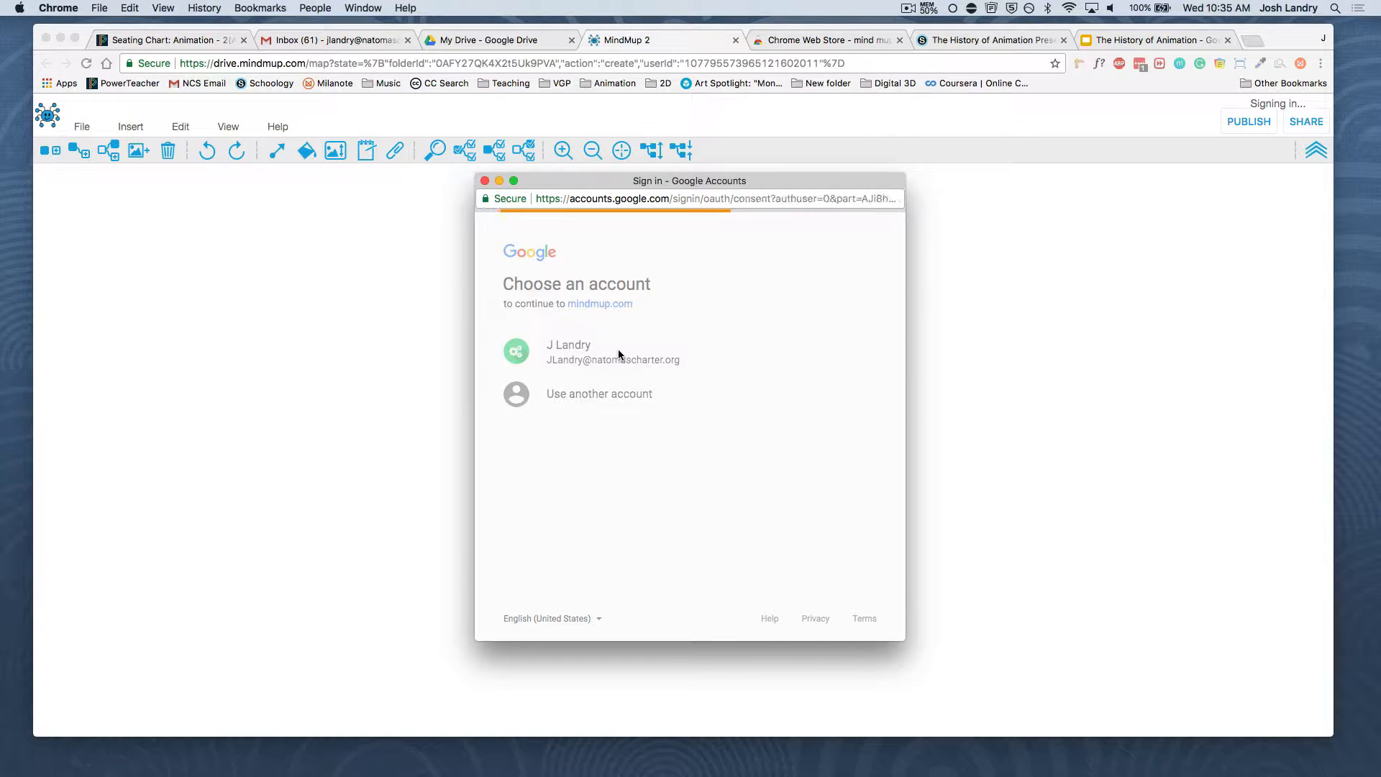
left_click(845, 539)
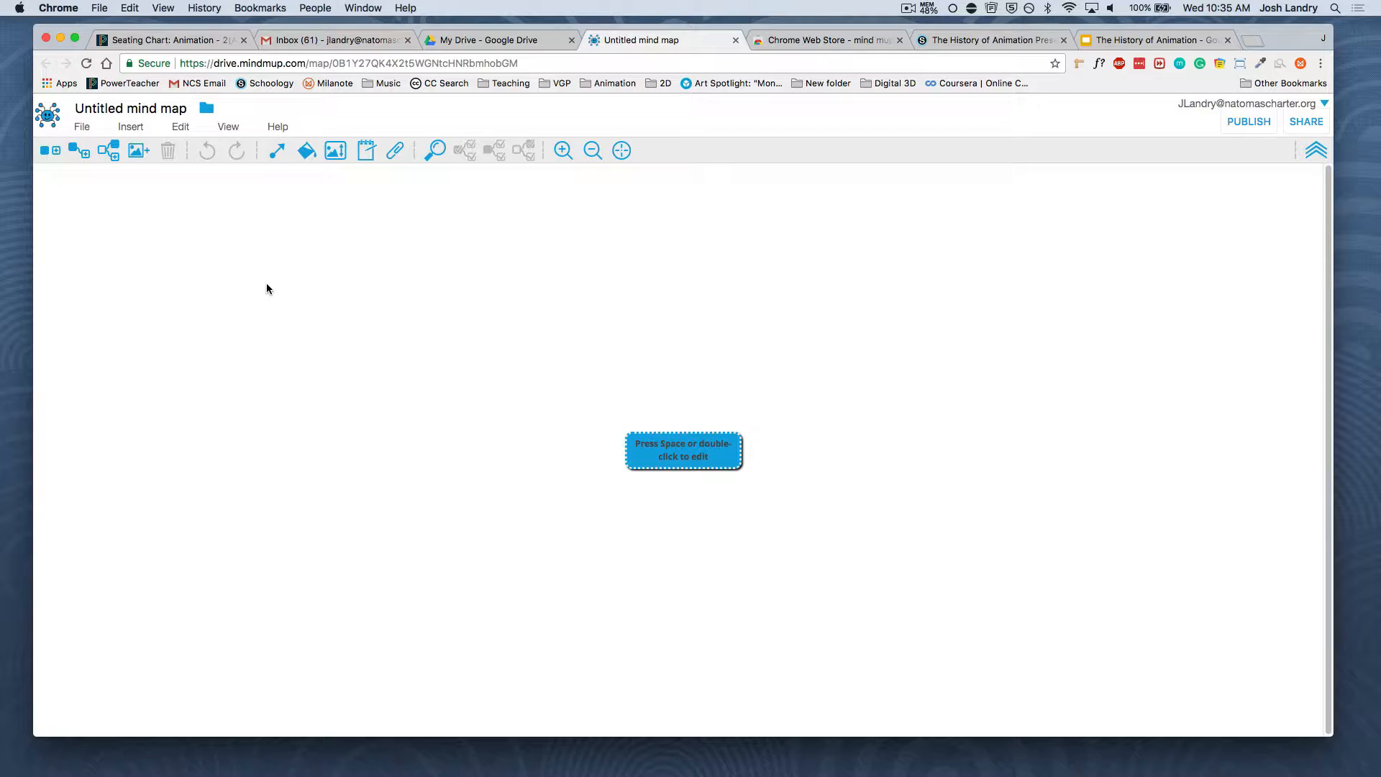
Rename the untitled map as "Game mind map"
left_click(127, 108)
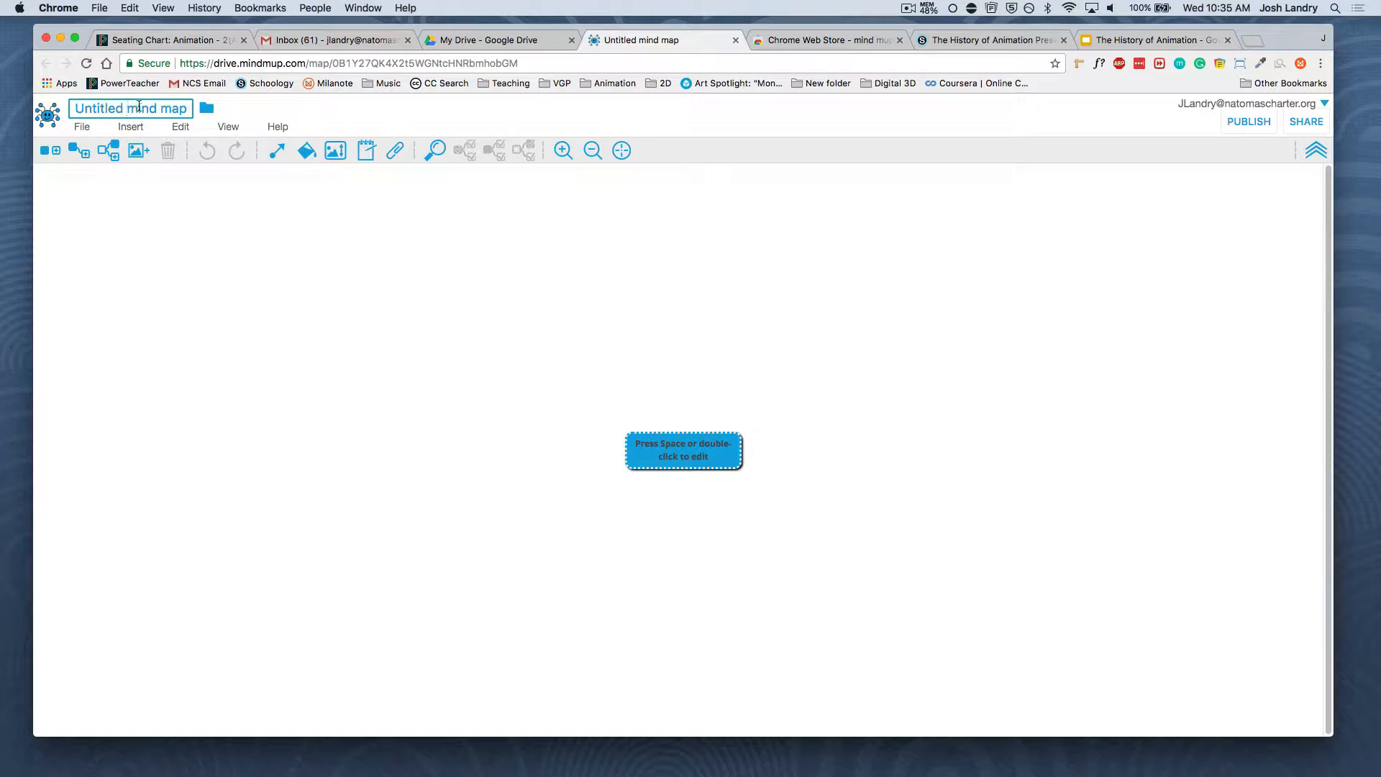
double_click(137, 109)
left_click(115, 109)
double_click(121, 108)
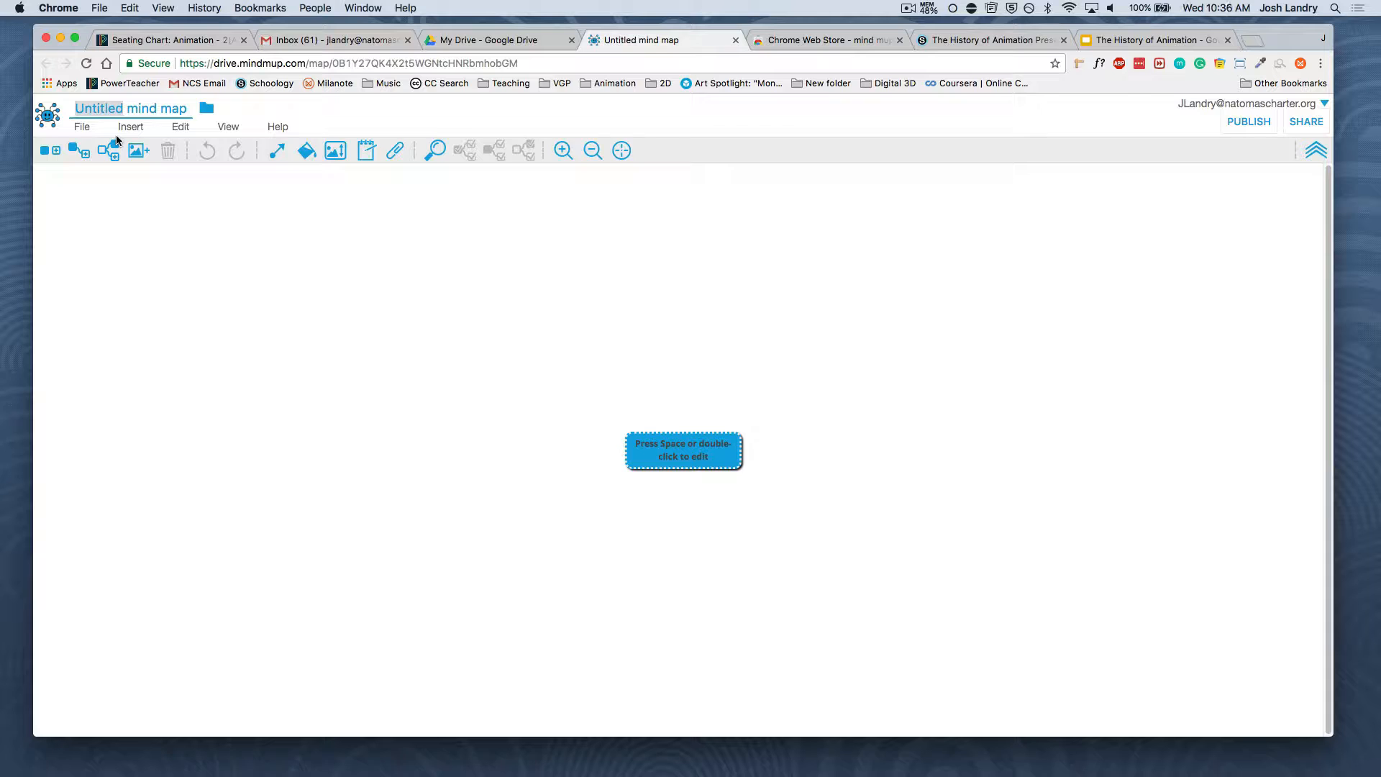
type("Game")
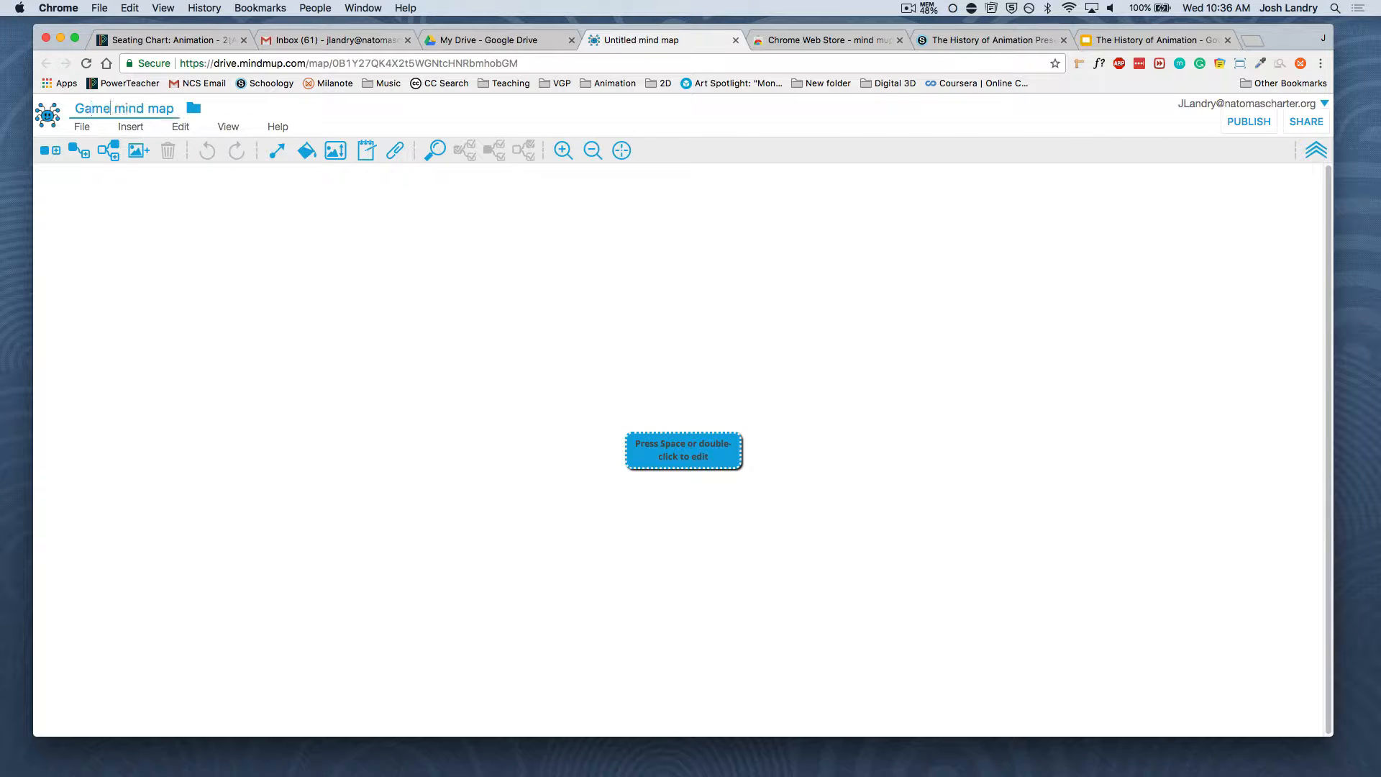
left_click(197, 226)
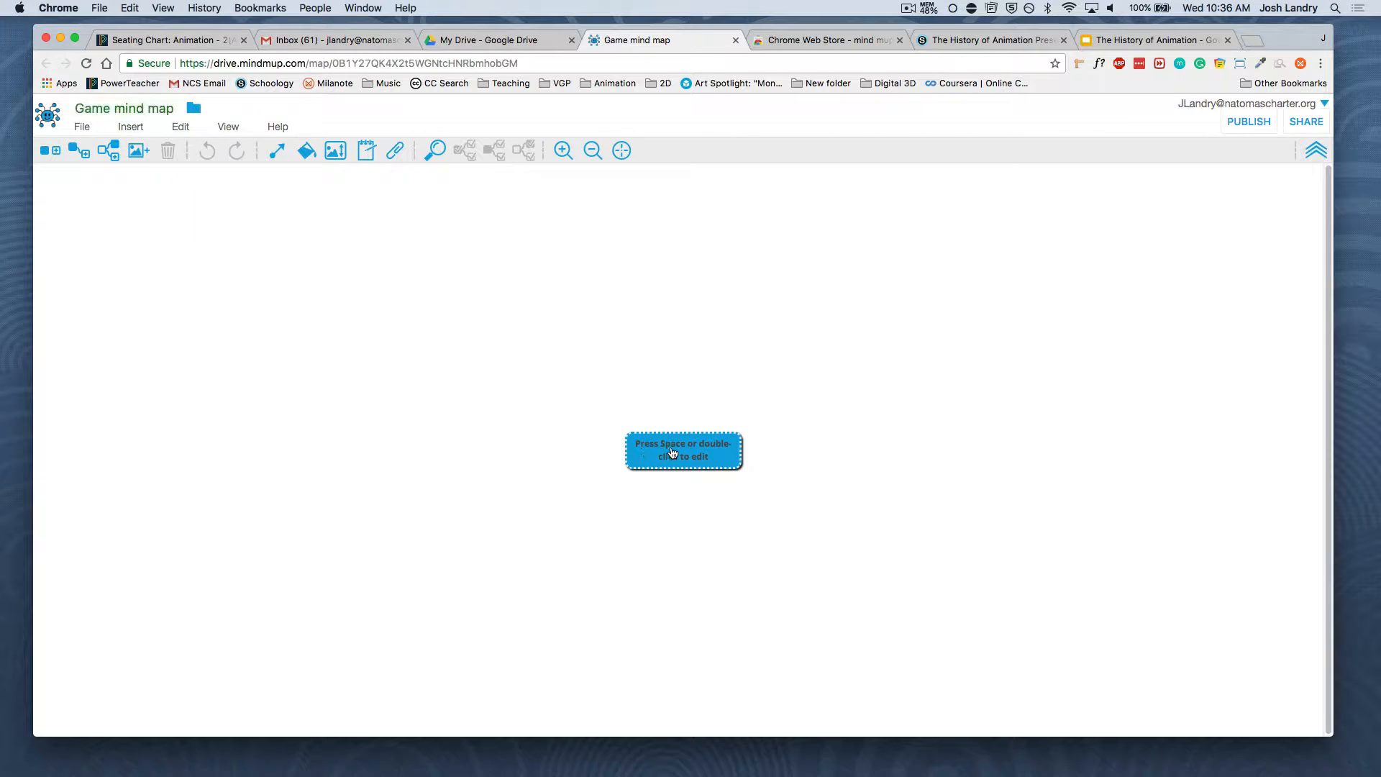
Set the central node's text to "Alien Blaster Game"
left_click(563, 150)
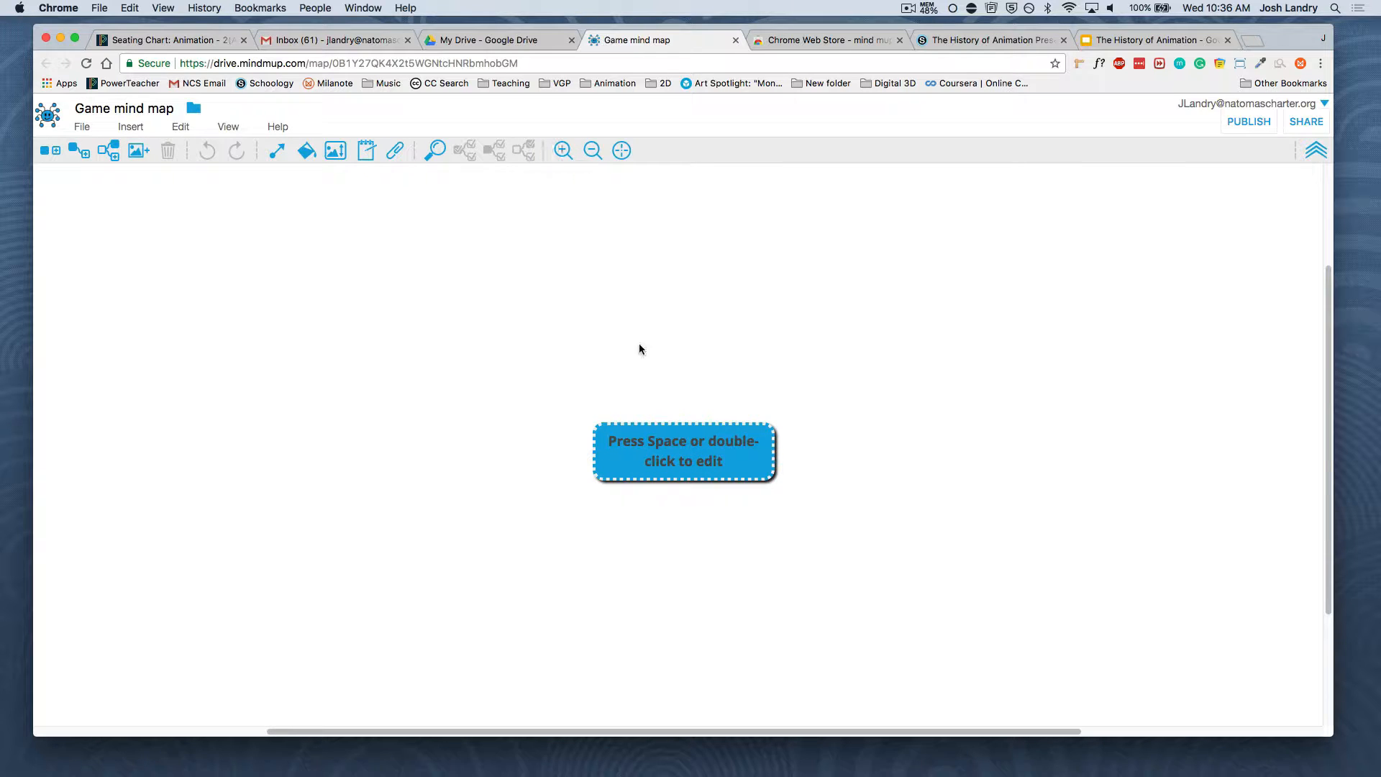
double_click(666, 453)
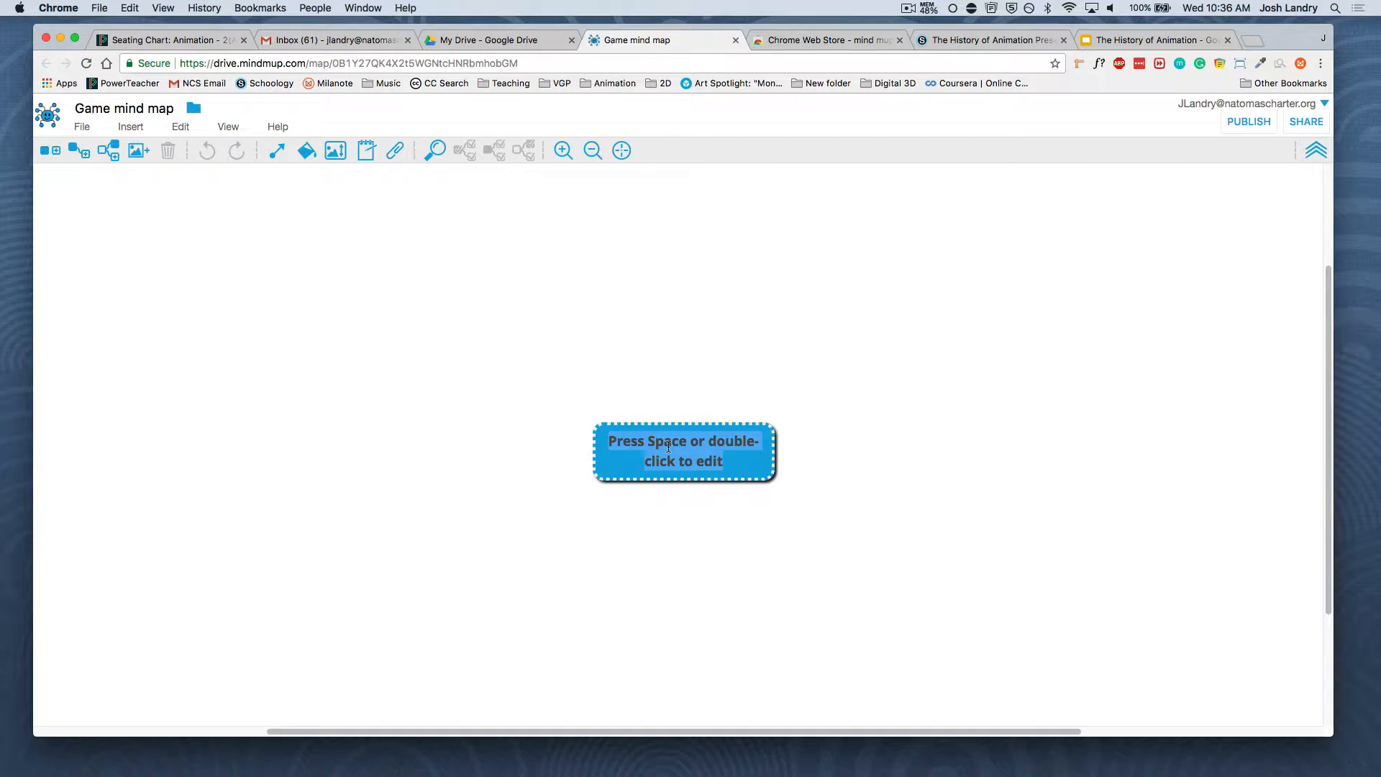
type("Alien B")
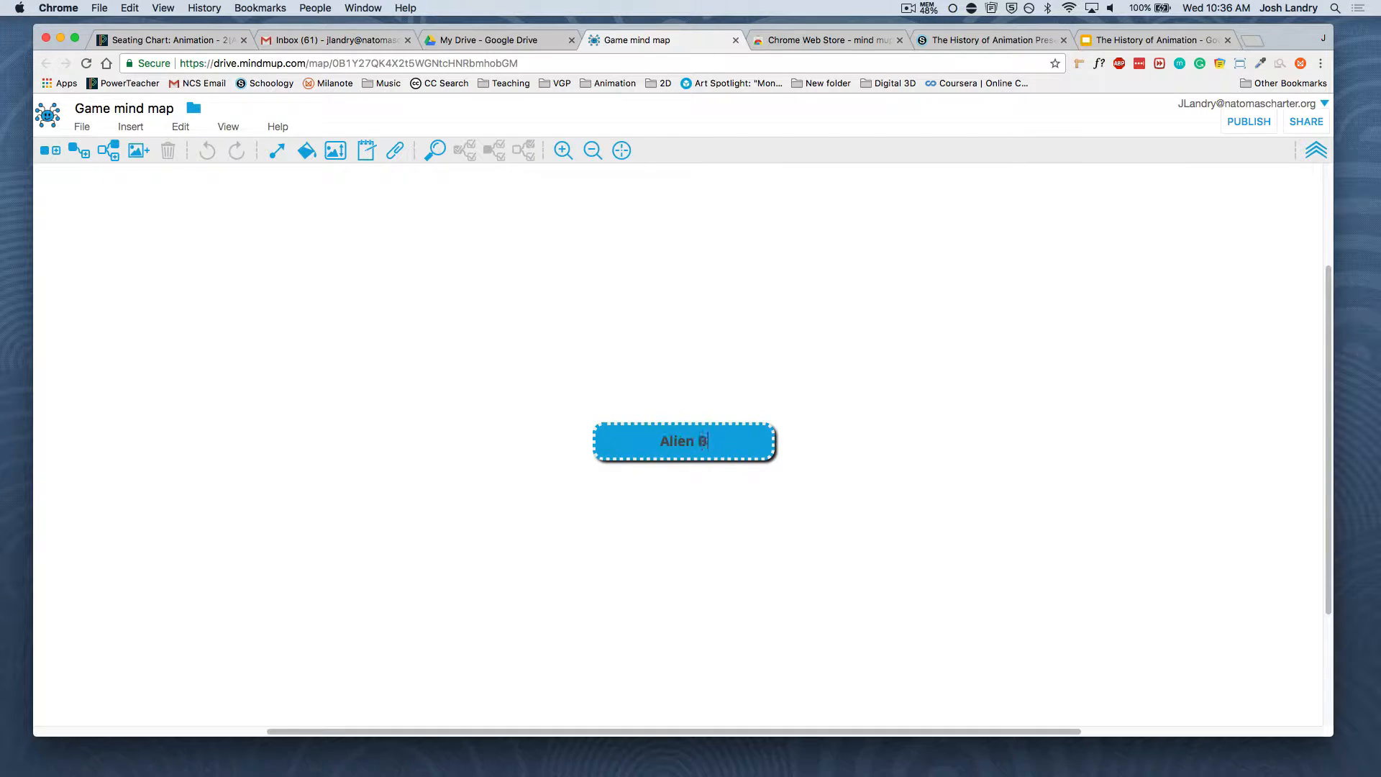
type("laster Game")
key("Return")
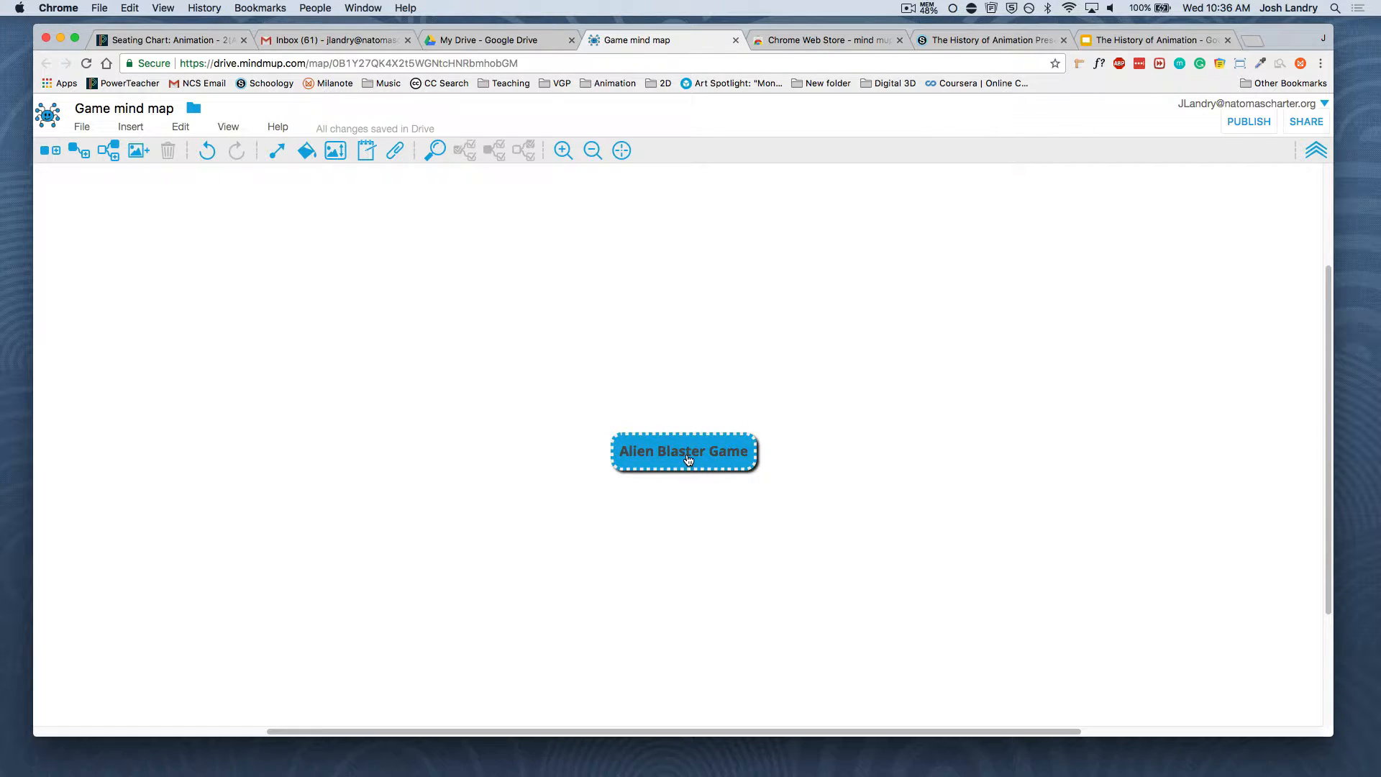
Change the colour of the "Alien Blaster Game" node to golden yellow
right_click(689, 459)
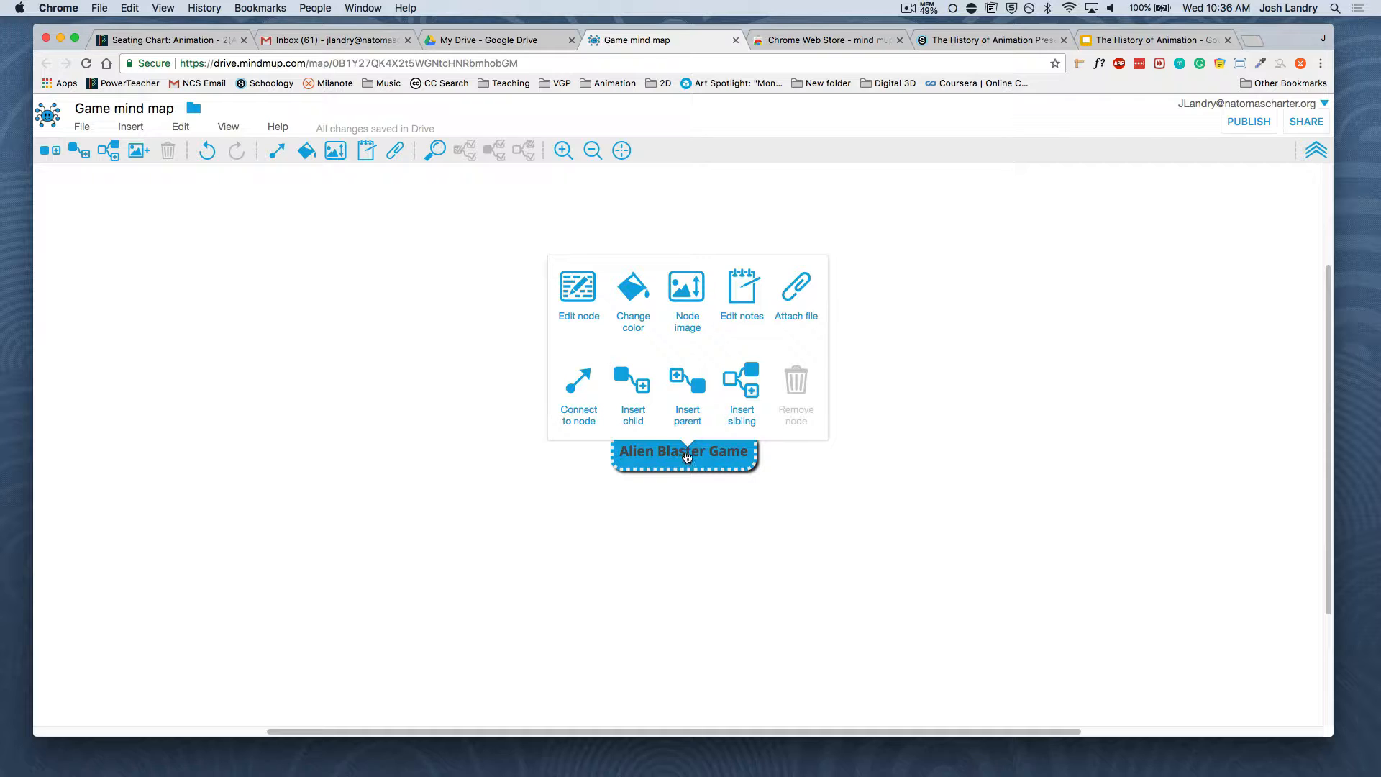
left_click(632, 302)
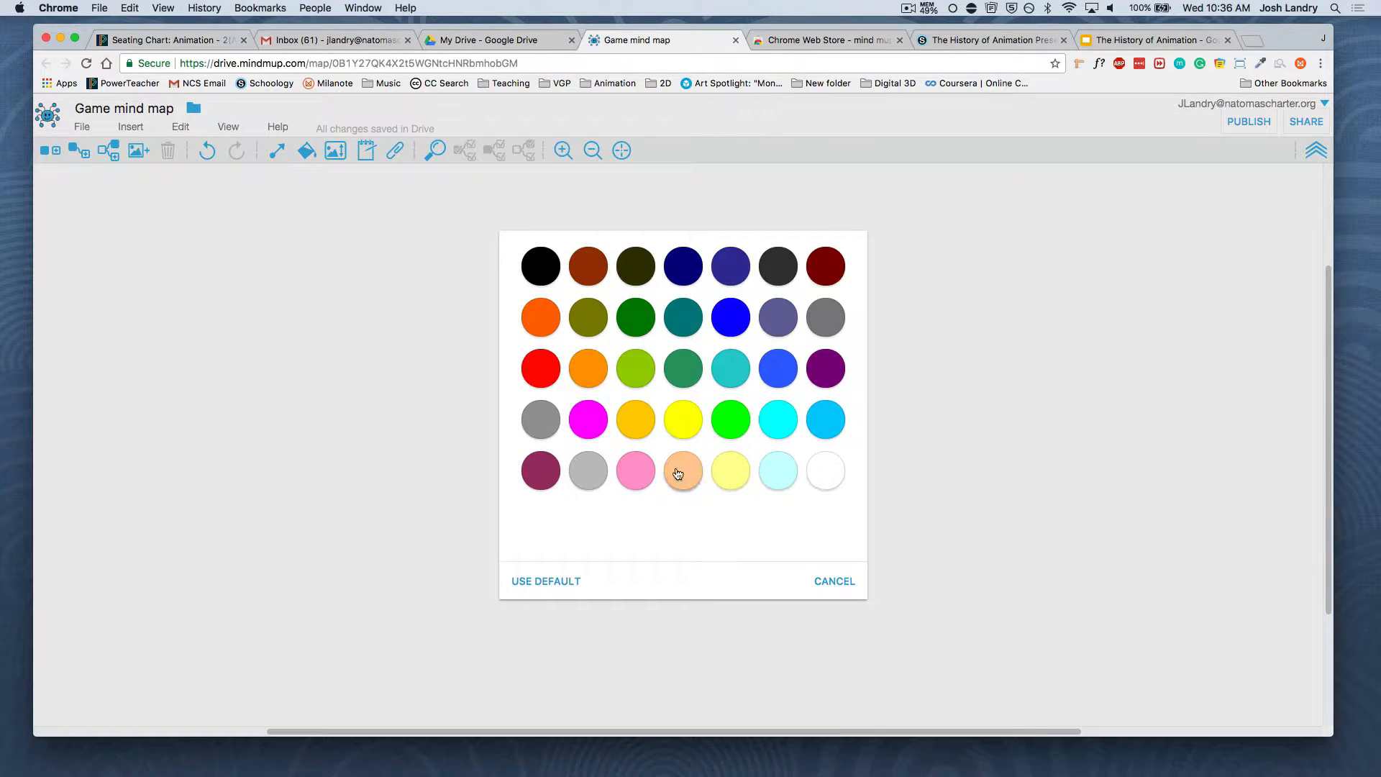
left_click(634, 419)
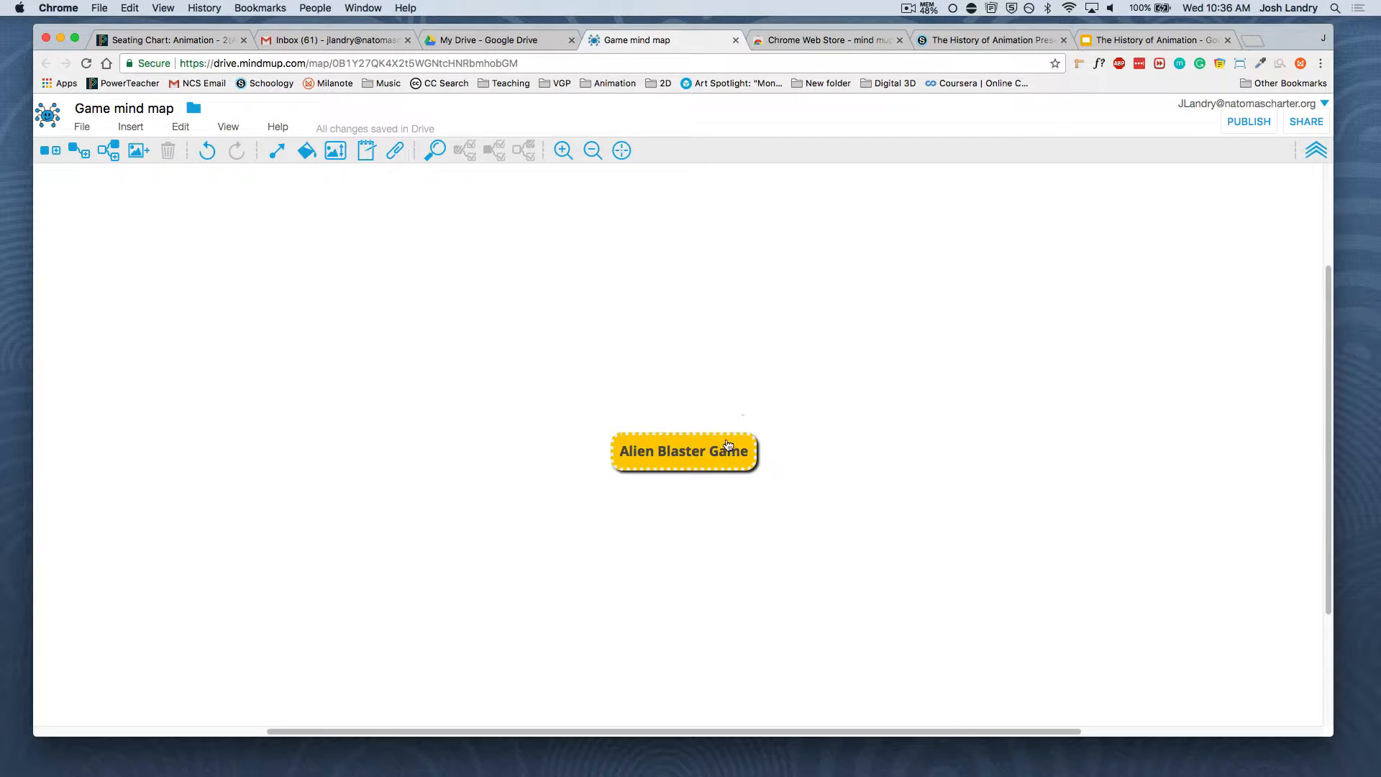
Add a child node labelled "SPACE" to the "Alien Blaster Game" node and reselect the central node
key("Tab")
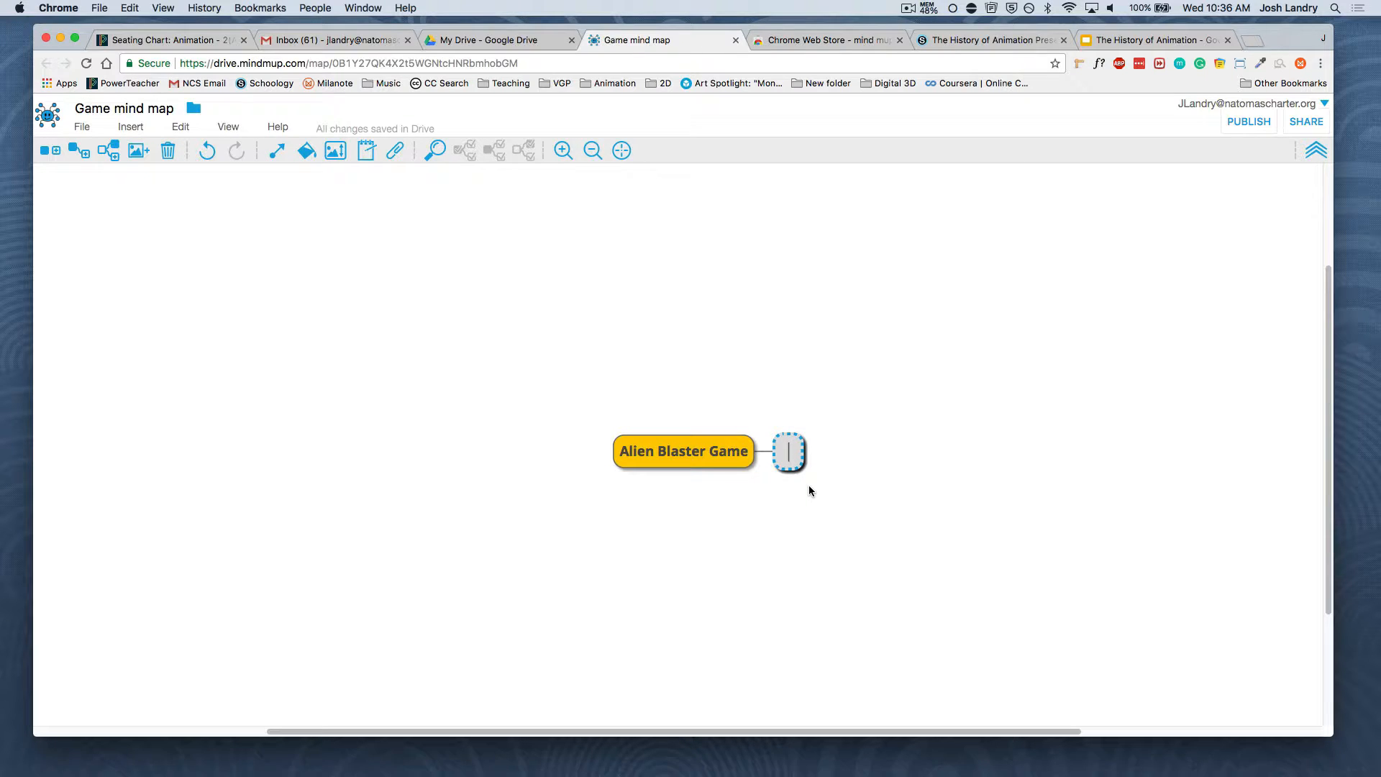
type("SPACE")
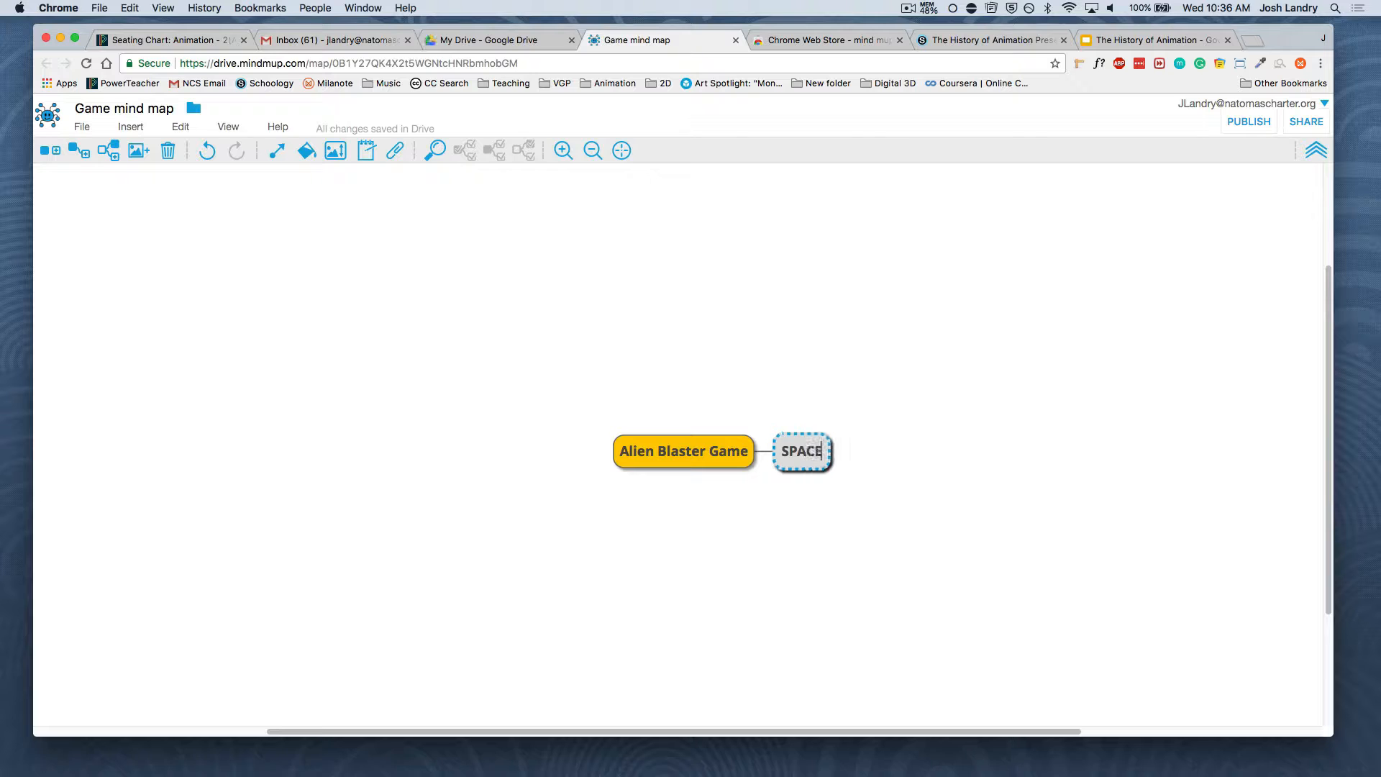
key("Return")
left_click(689, 452)
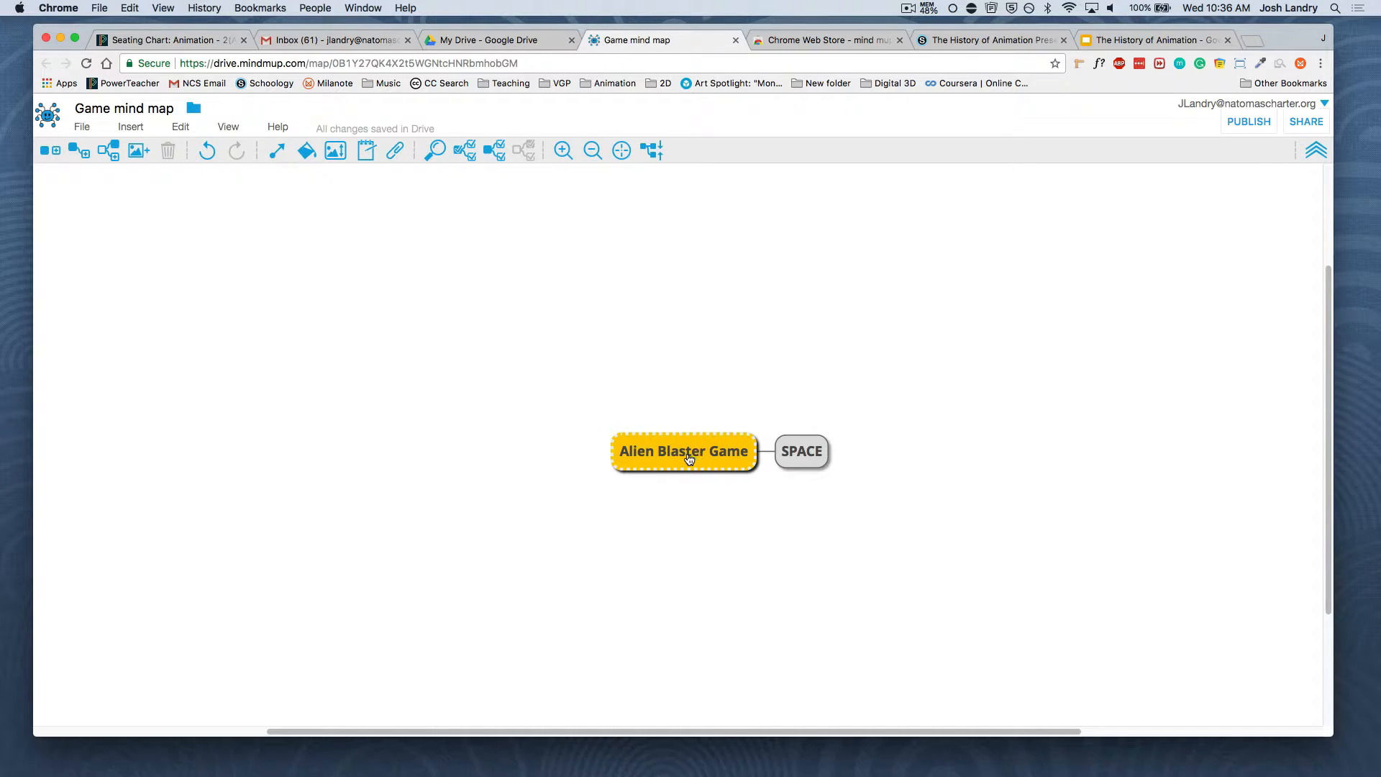
Add another child node to the central node and spread SPACE, RULES, MECHANICS, GOALS and COMPONENTS widely around it, with RULES level with the centre
key("Tab")
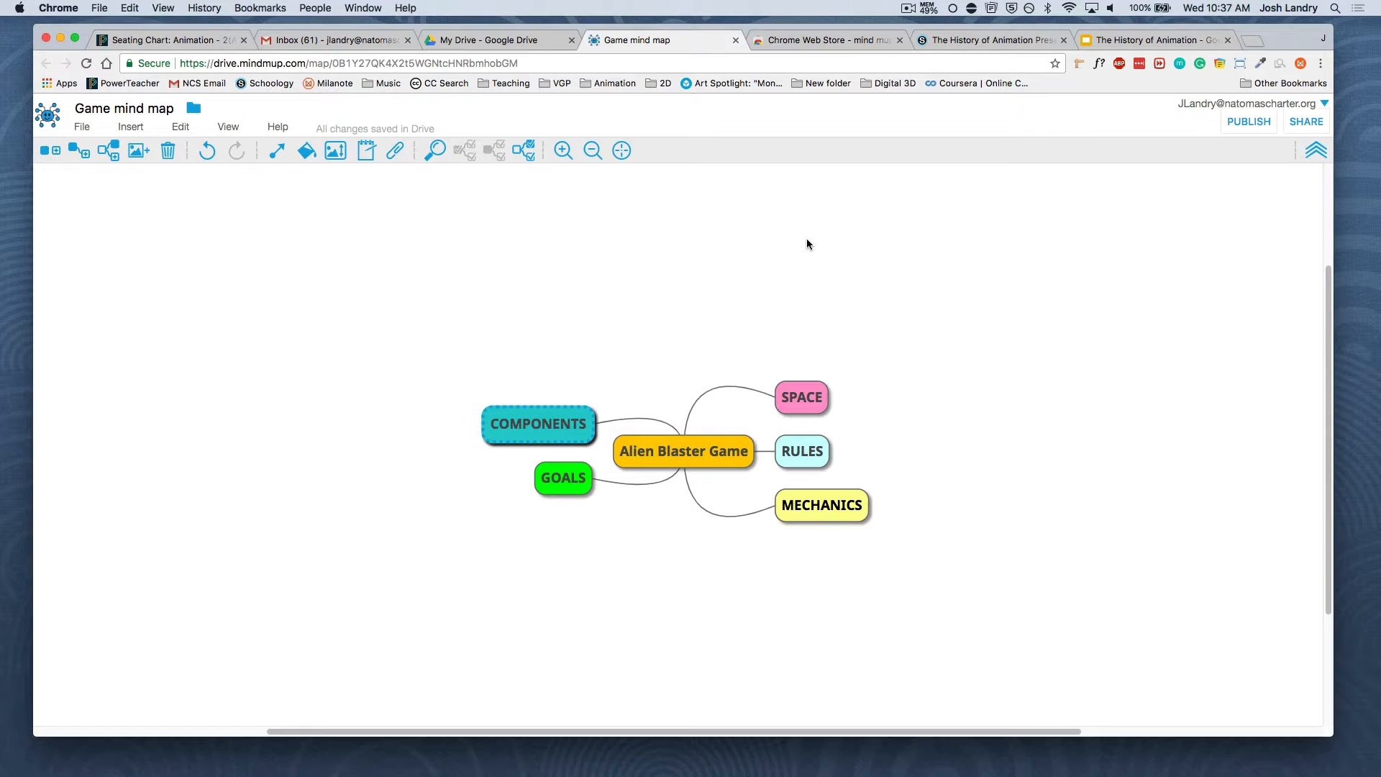
left_click_drag(805, 402, 823, 272)
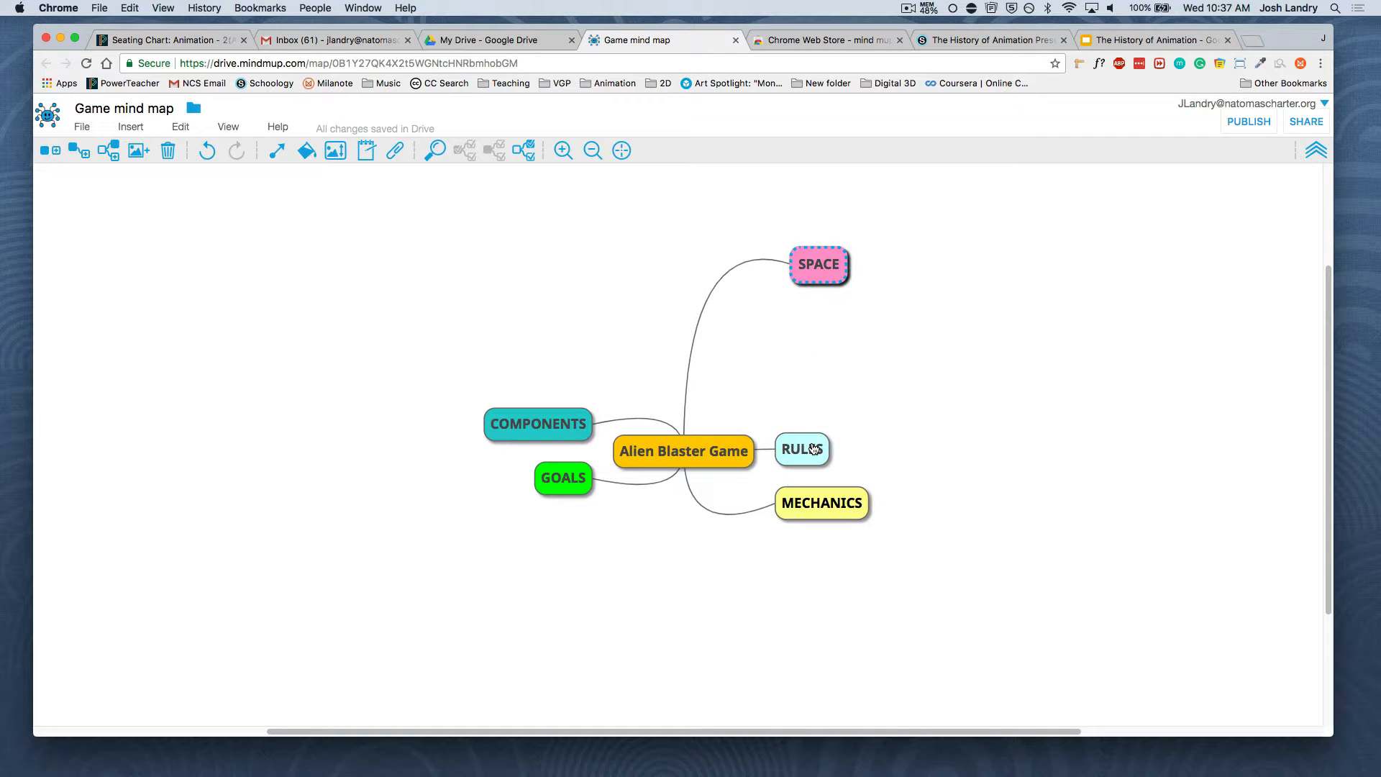
left_click_drag(816, 446, 958, 376)
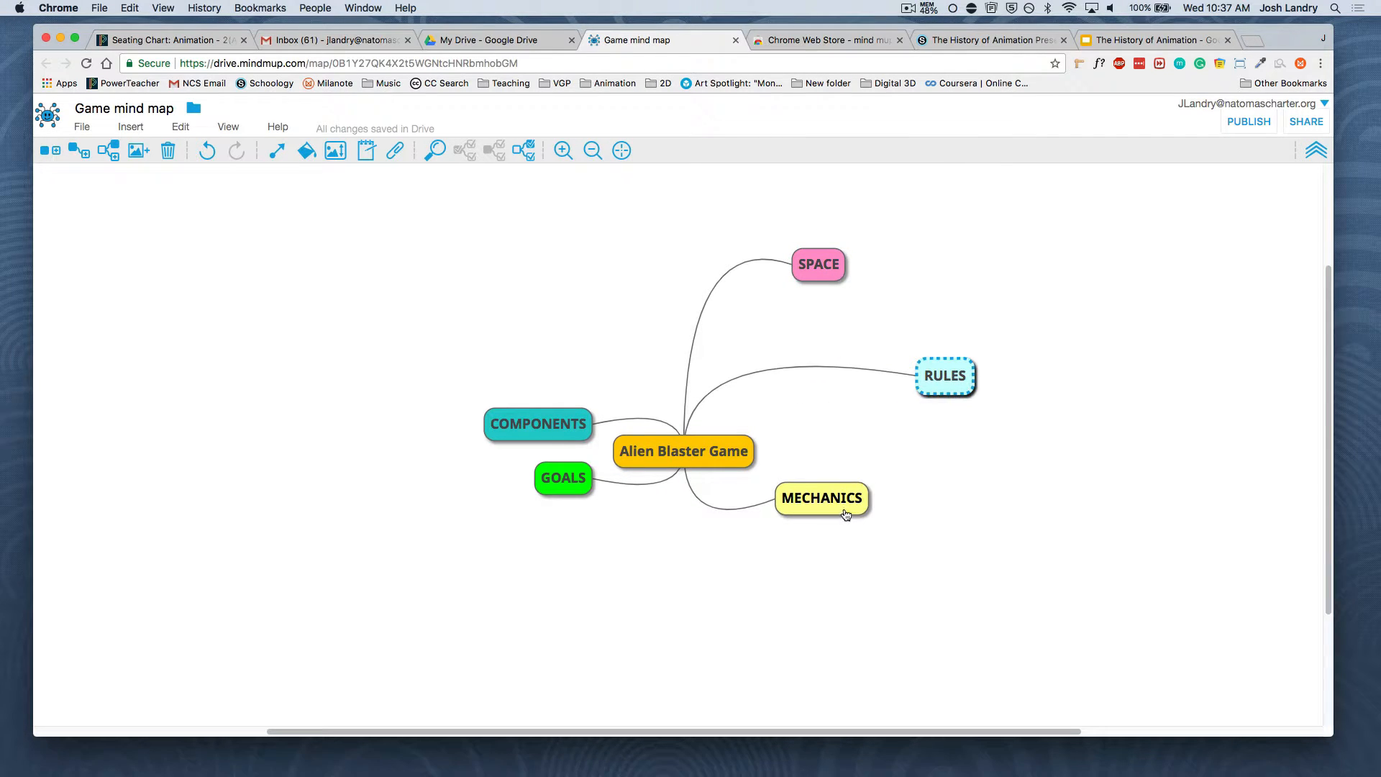
left_click_drag(850, 515, 961, 592)
left_click_drag(563, 479, 442, 546)
left_click_drag(521, 431, 455, 318)
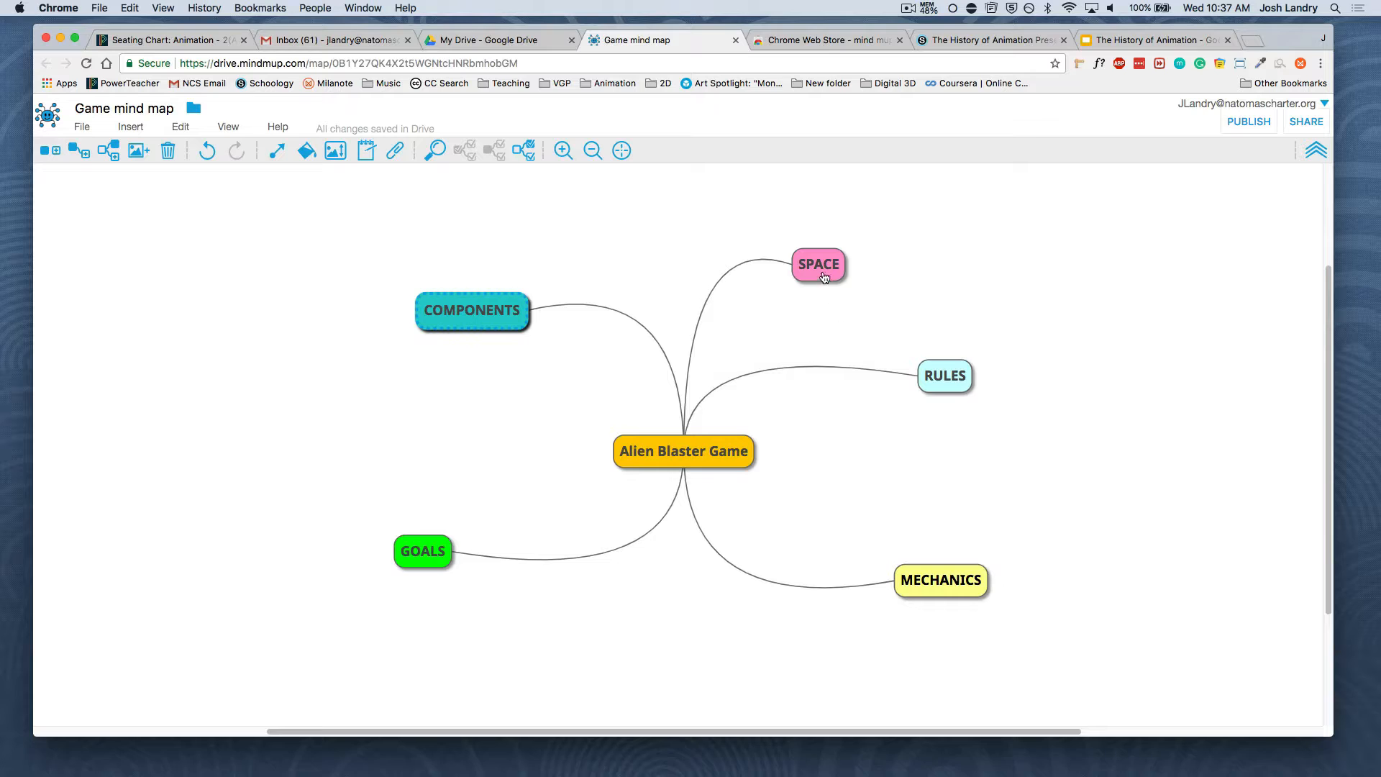
left_click_drag(825, 277, 852, 222)
left_click_drag(964, 392, 968, 404)
Add a child node labelled "Cracked Earth" to the SPACE node
left_click(843, 227)
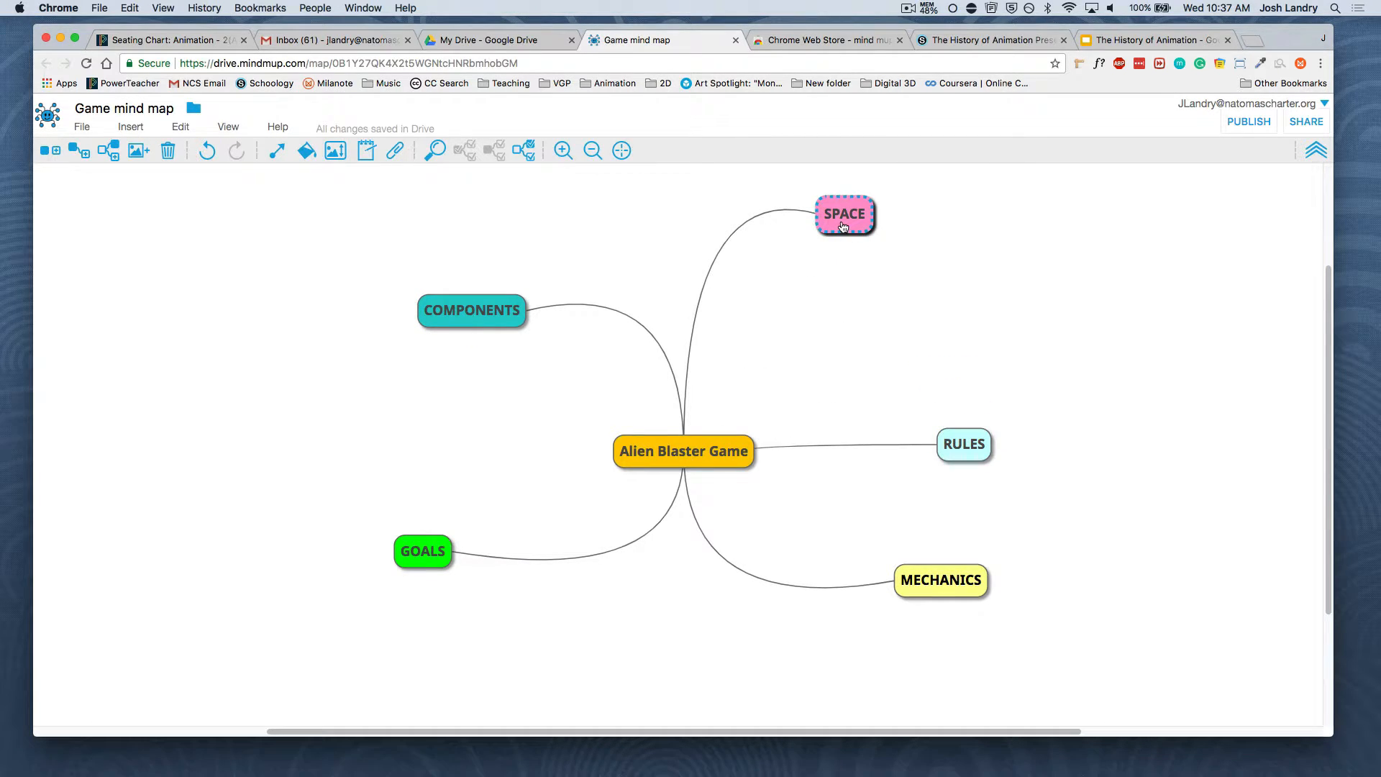
key("Tab")
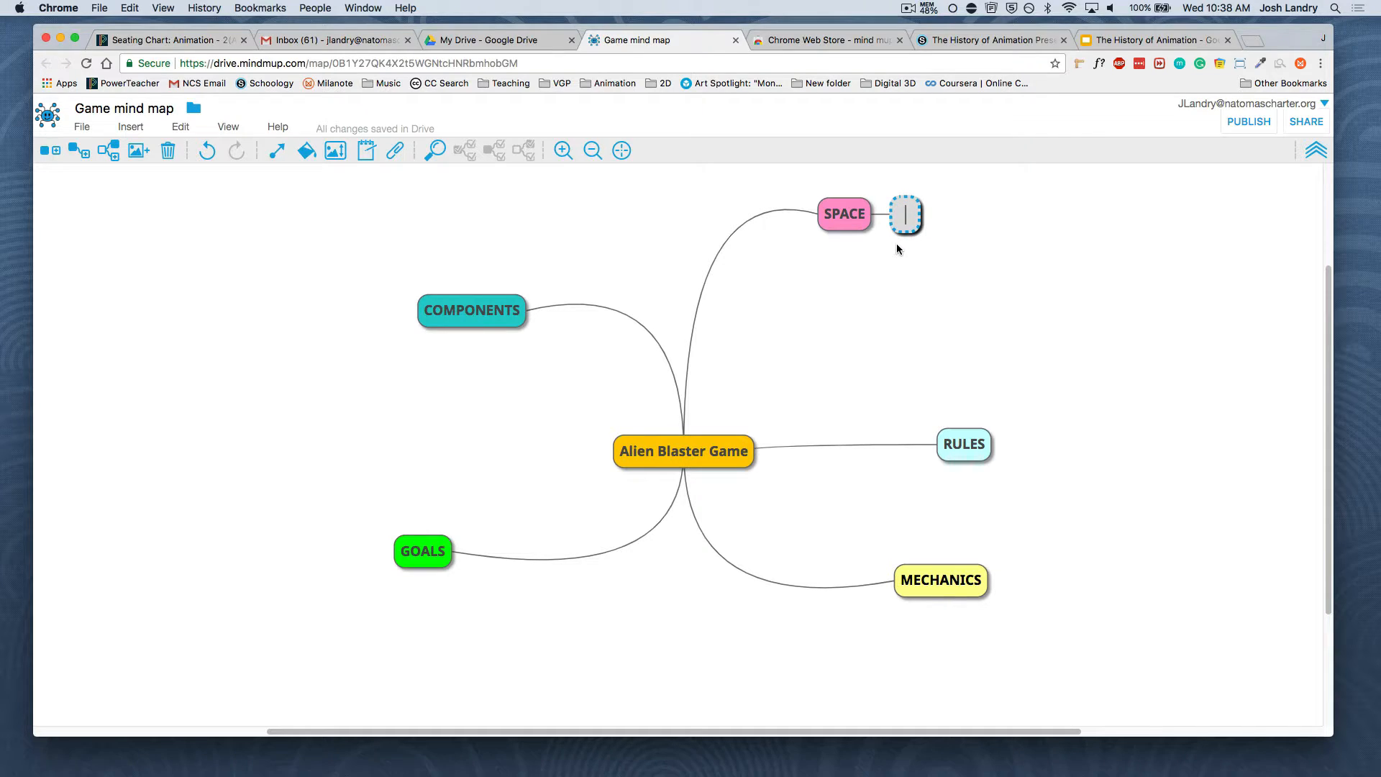
type("Cracked Earthh")
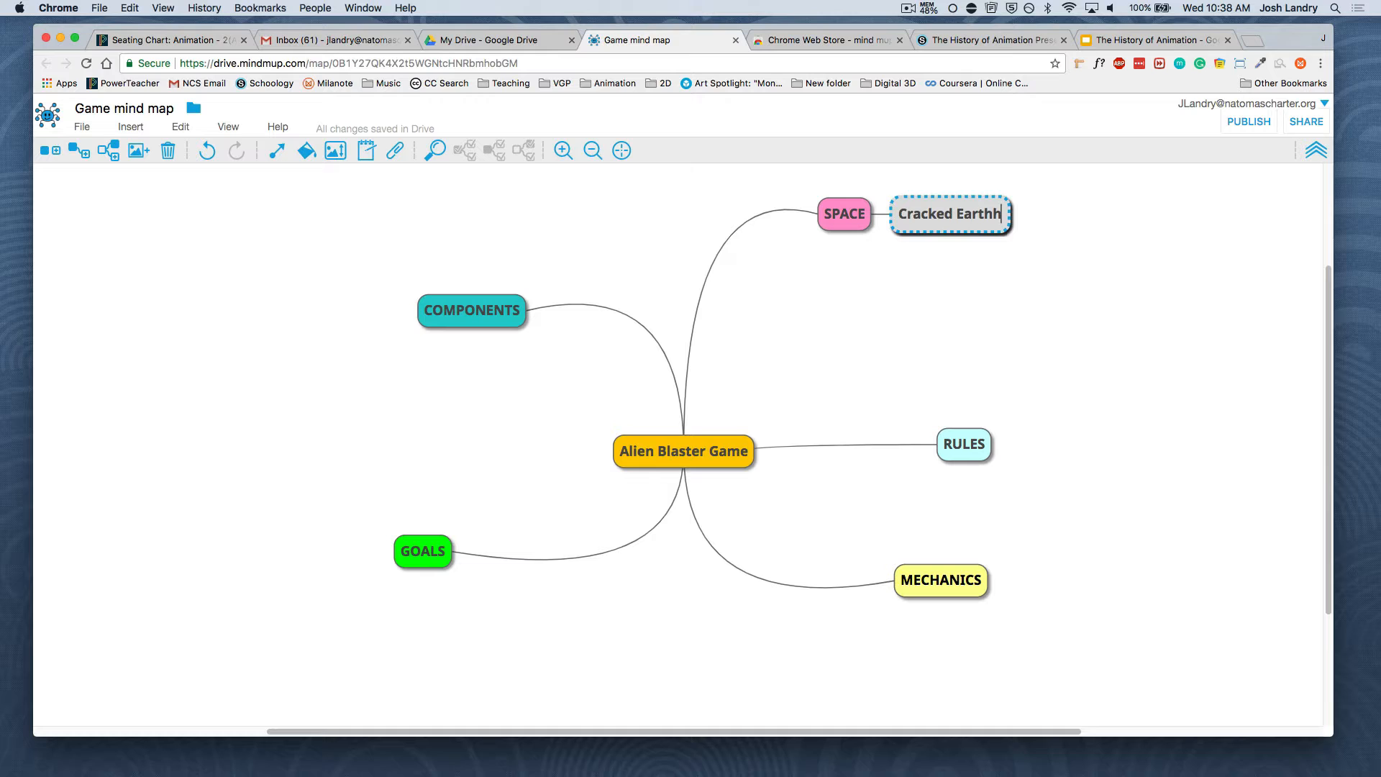
key("BackSpace")
key("Return")
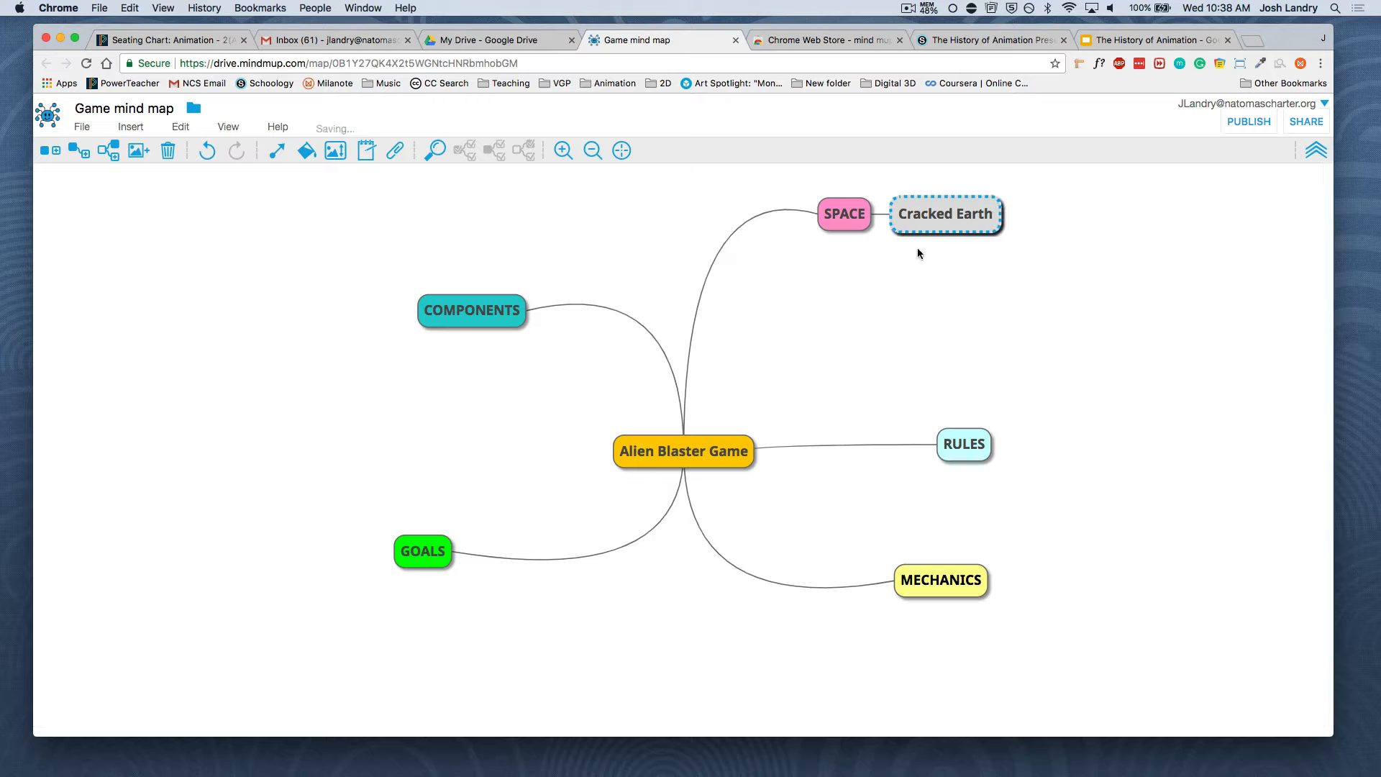
Change the colour of the "Cracked Earth" node to the same pink as the SPACE node
right_click(925, 222)
left_click(893, 259)
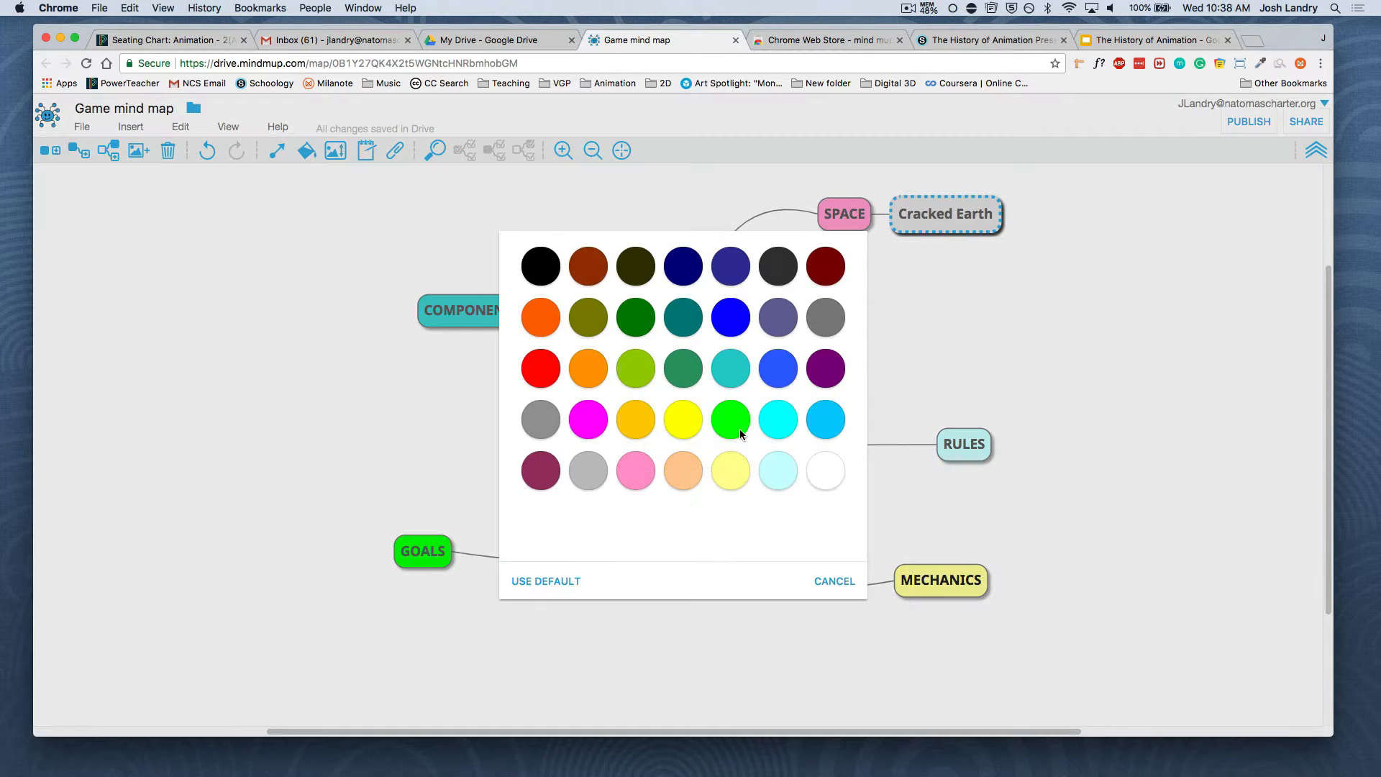
left_click(634, 470)
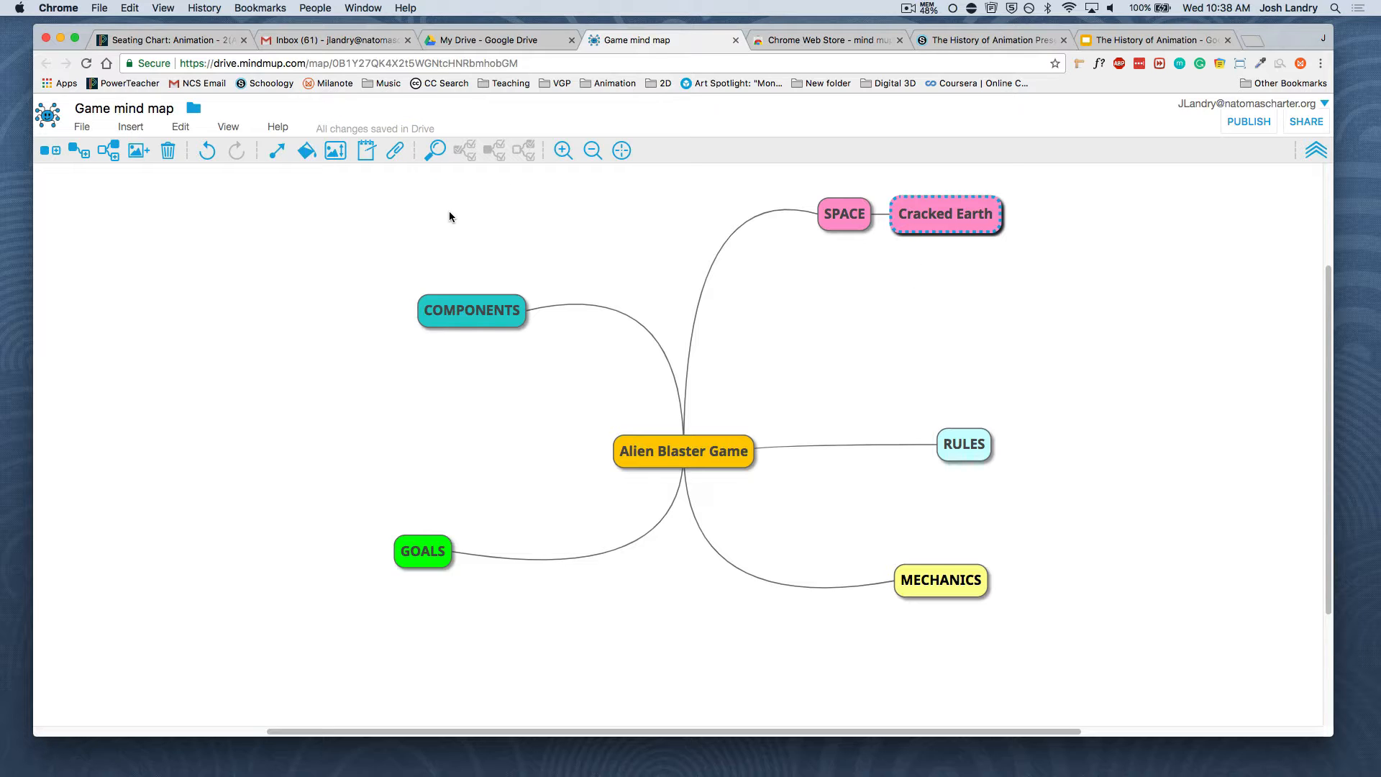
Close the game mind map and refresh the My Drive file list
left_click(735, 40)
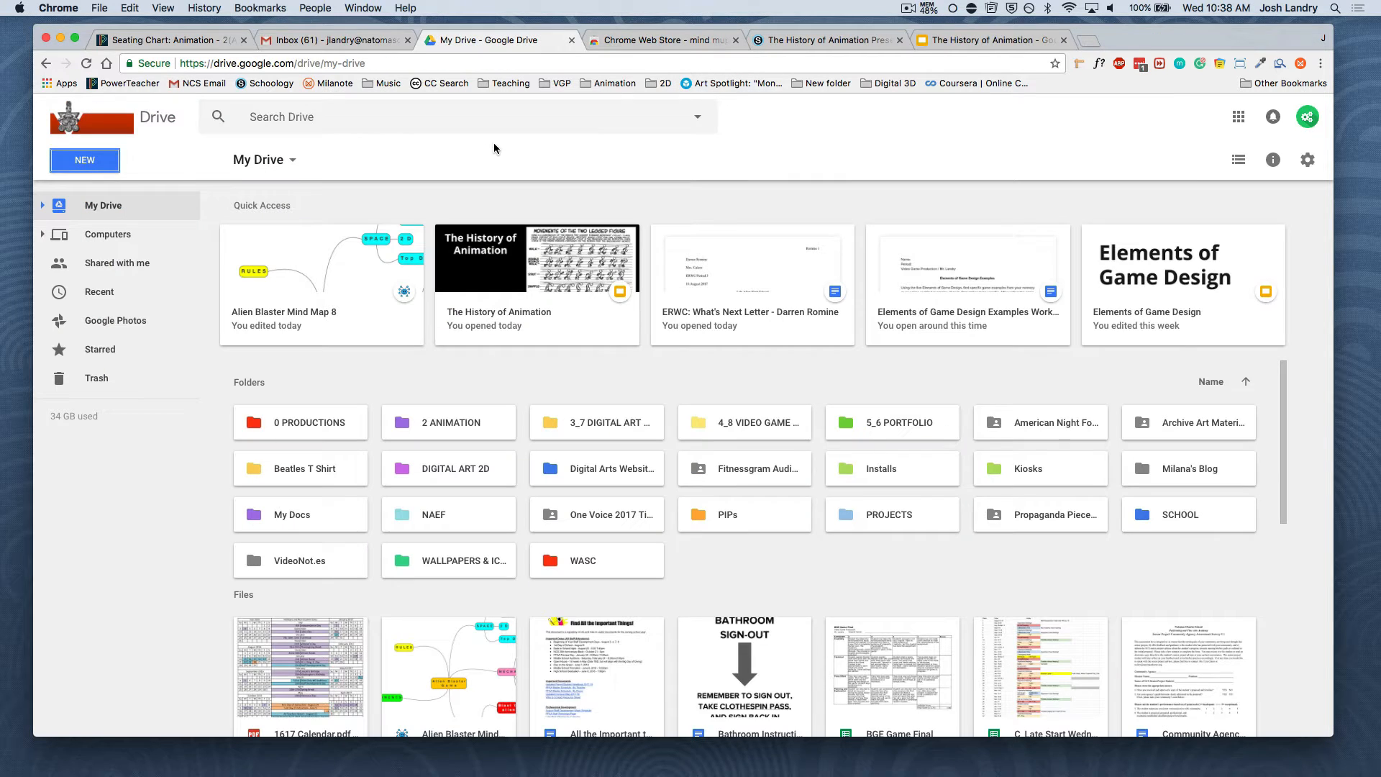
left_click(86, 63)
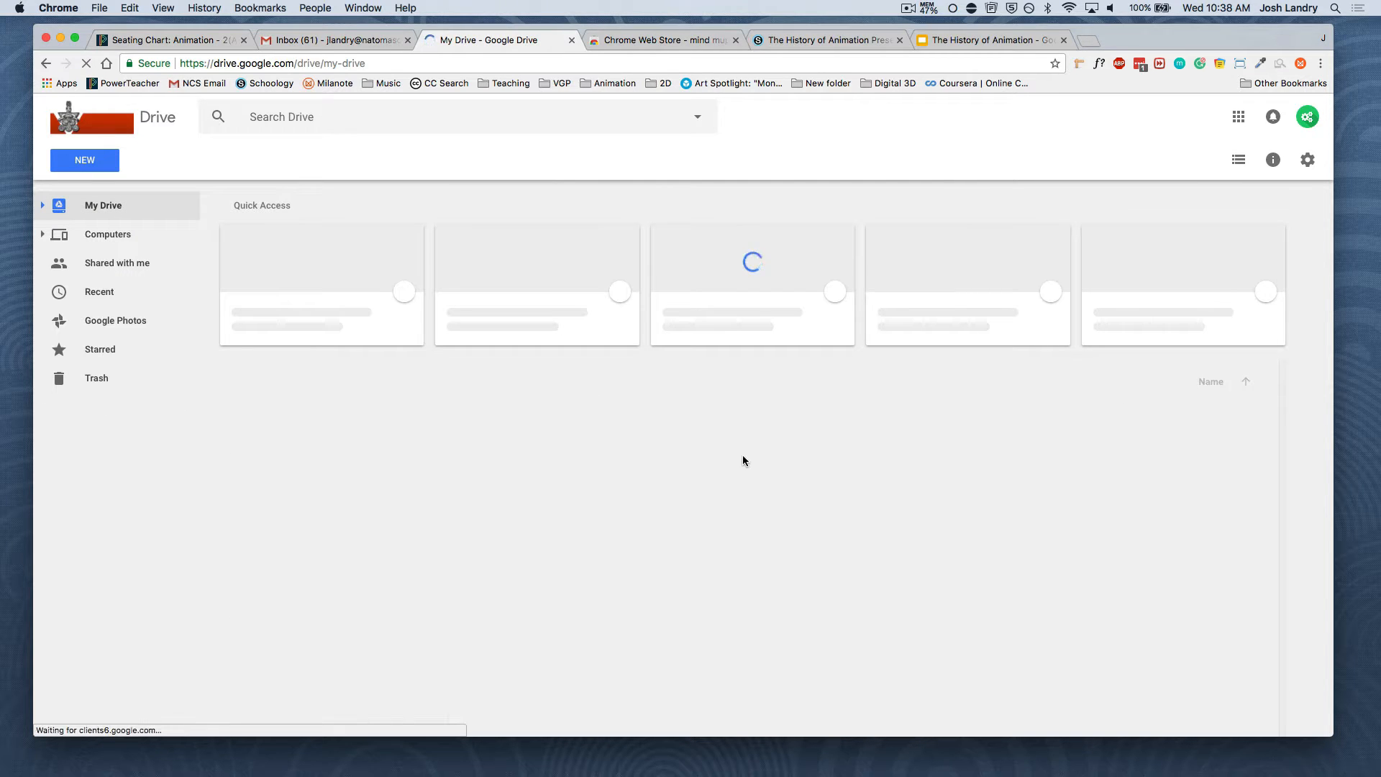
Preview the "Alien Blaster Mind Map 8" file from My Drive and return to the file list
scroll(748, 551, "down", 5)
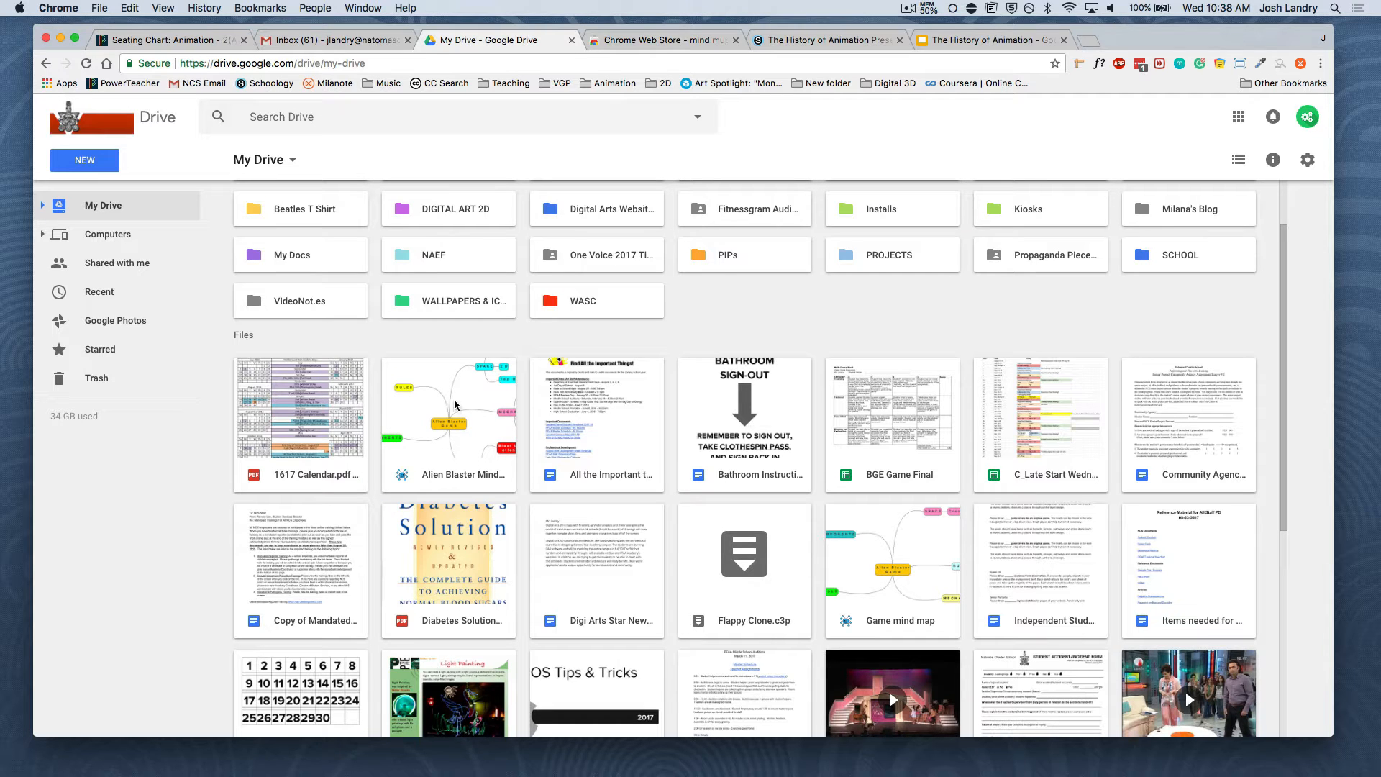
double_click(457, 403)
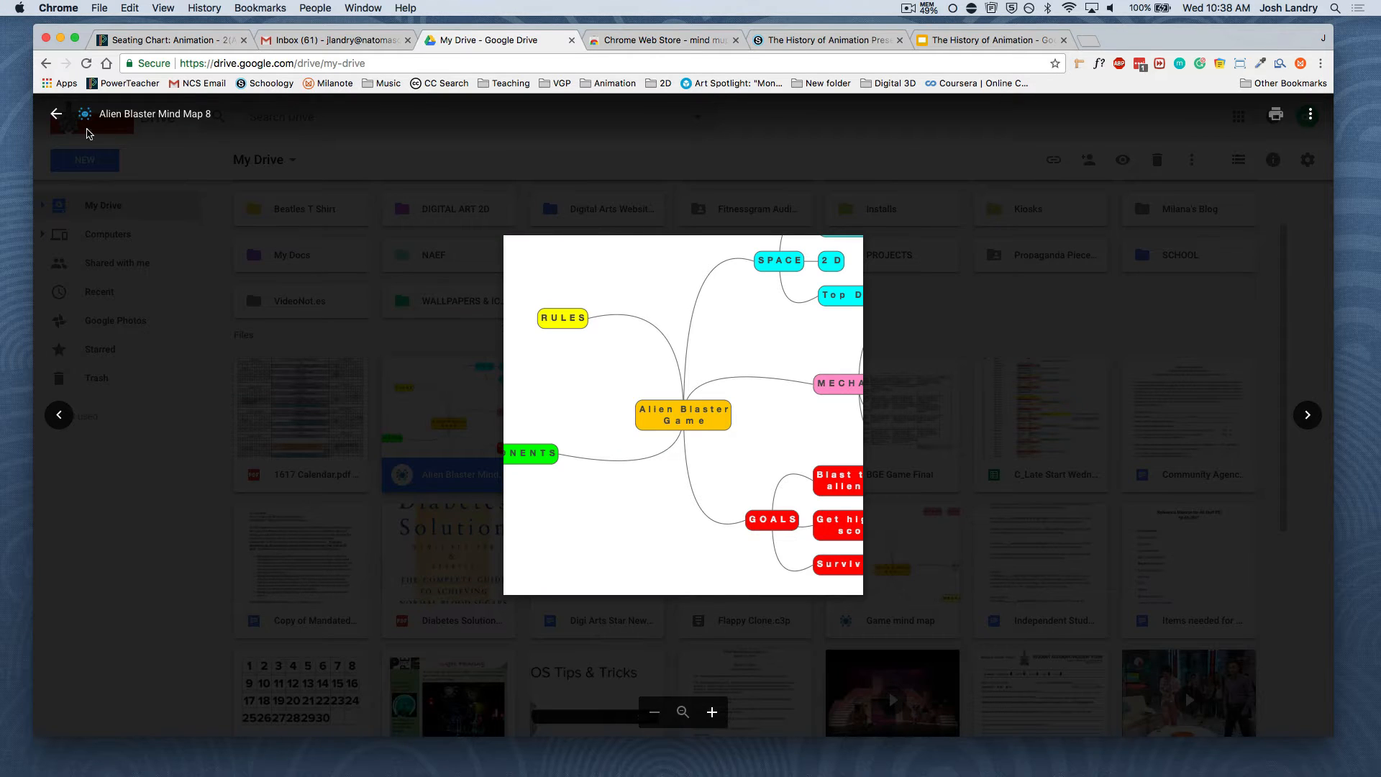
left_click(56, 114)
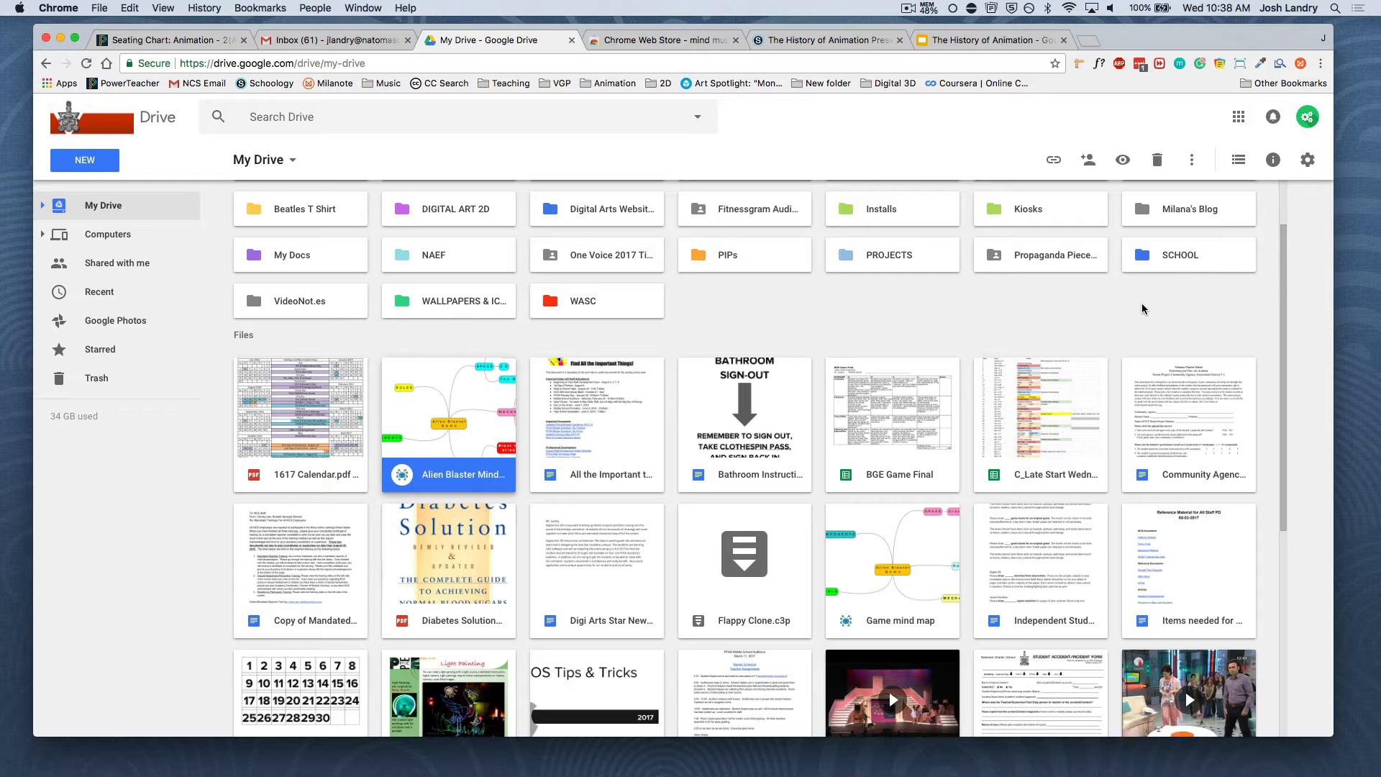
Set MindMup 2.0 For Google Drive to be used by default in Drive's connected apps settings and close the settings
left_click(1310, 162)
left_click(1150, 198)
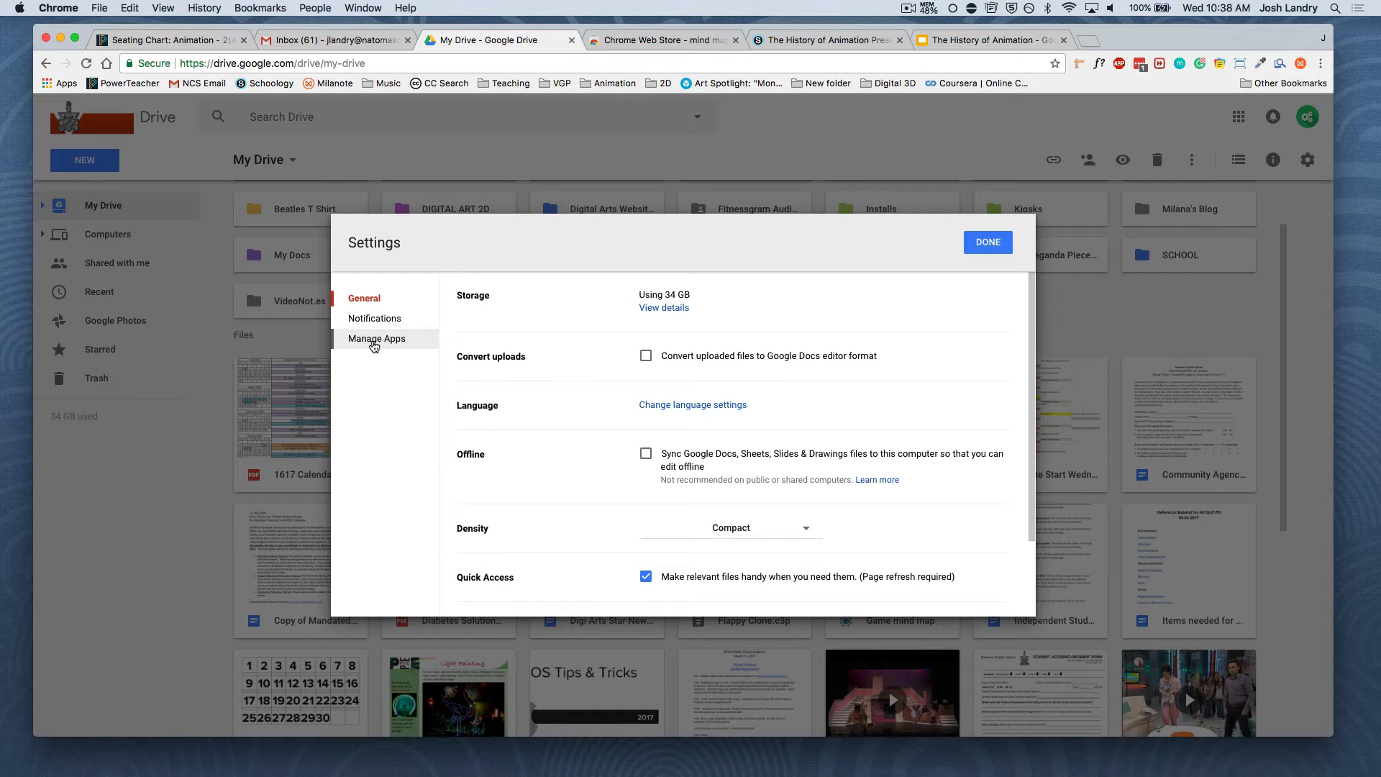
left_click(374, 339)
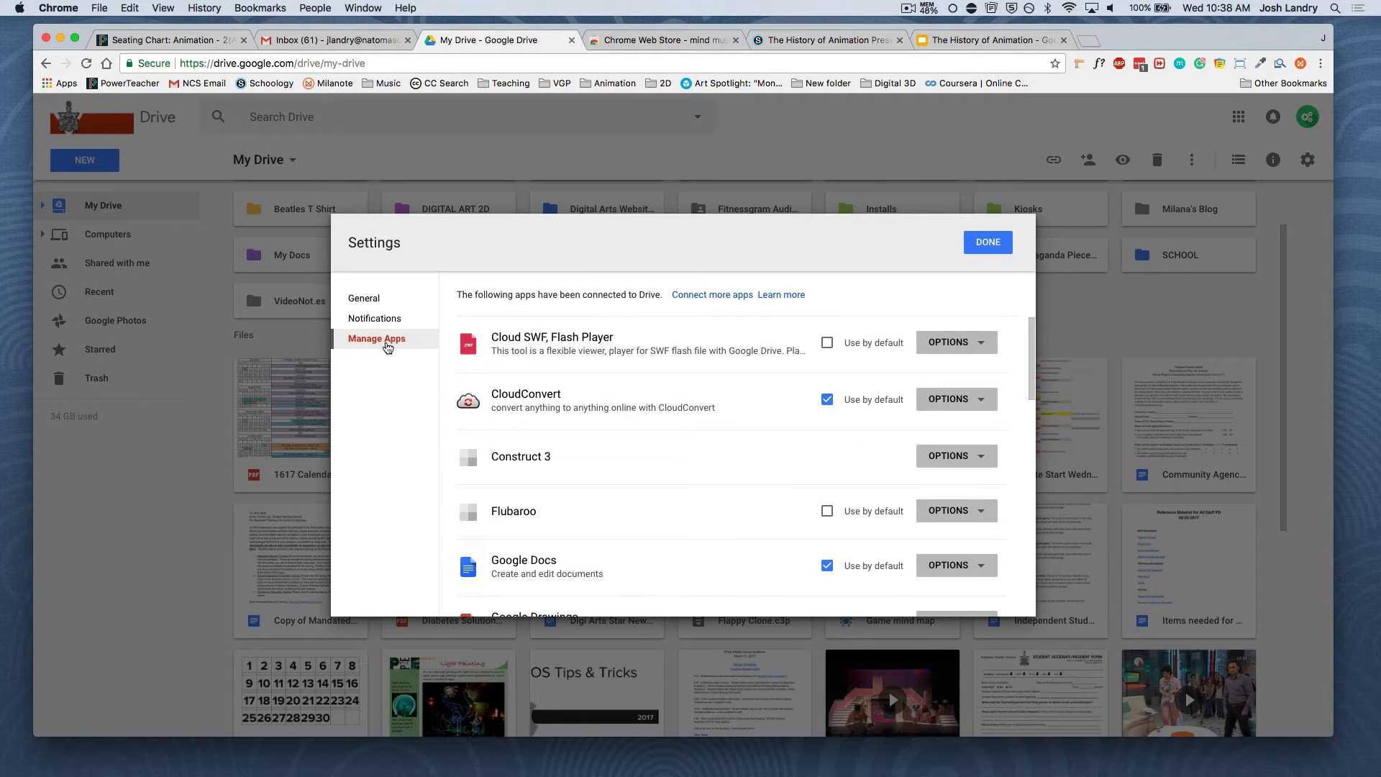
scroll(666, 466, "down", 5)
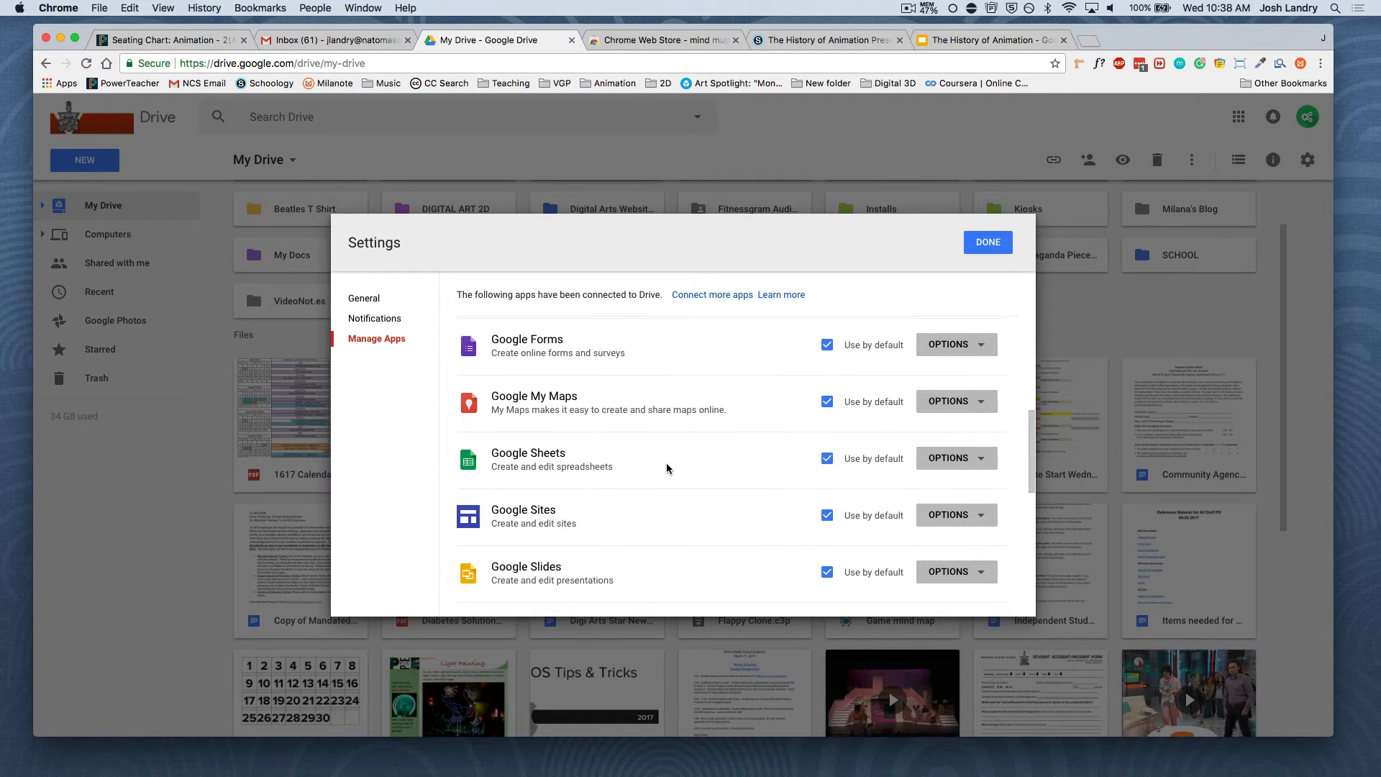
scroll(667, 468, "down", 4)
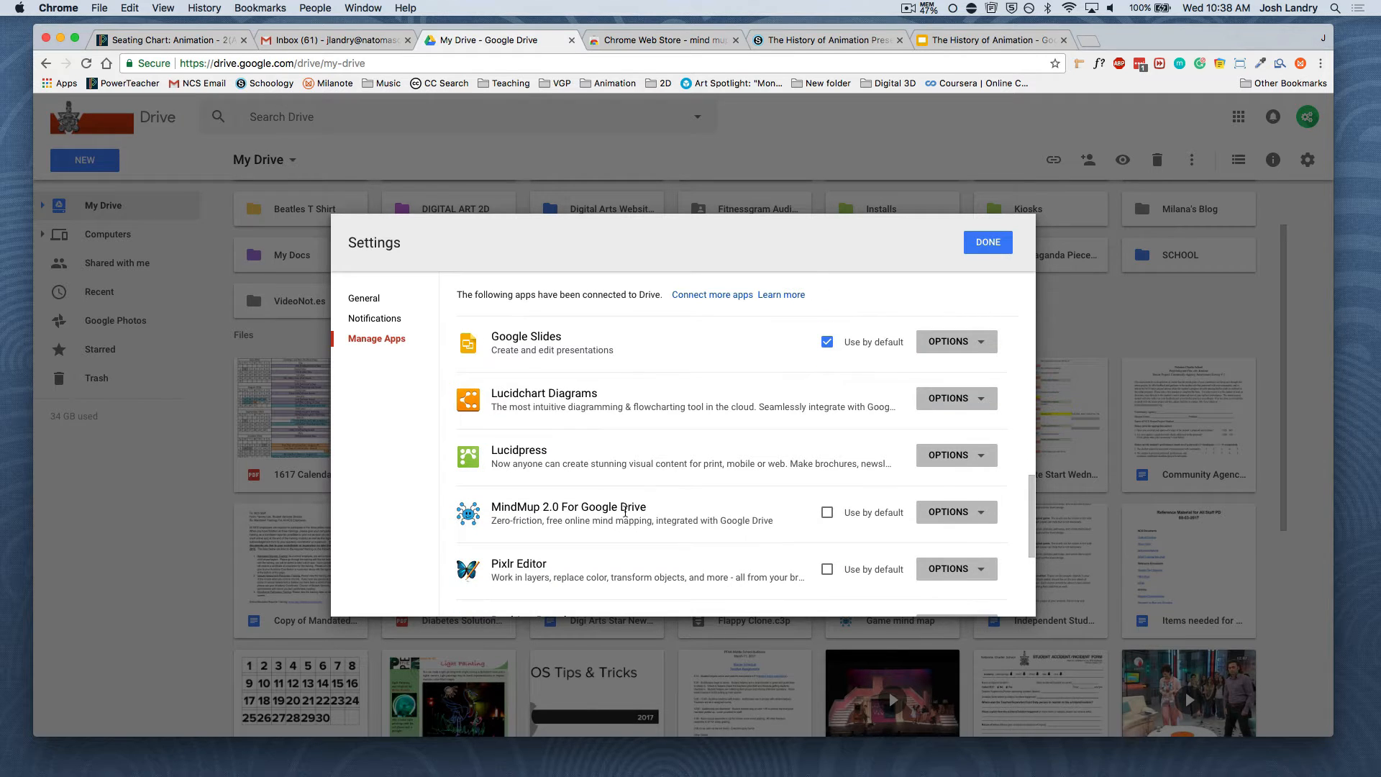
left_click(828, 513)
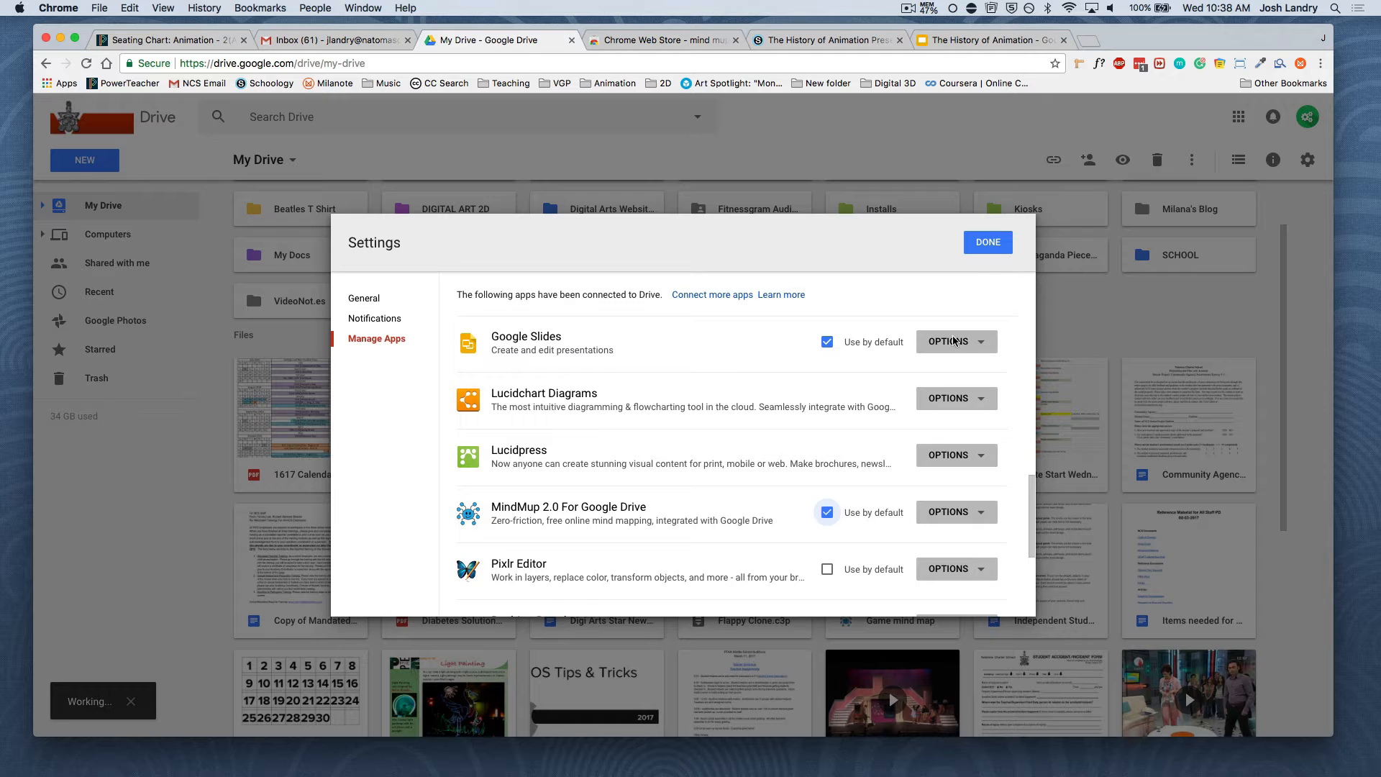
left_click(988, 242)
Open the "Alien Blaster Mind Map 8" file from My Drive in MindMup
left_click(924, 324)
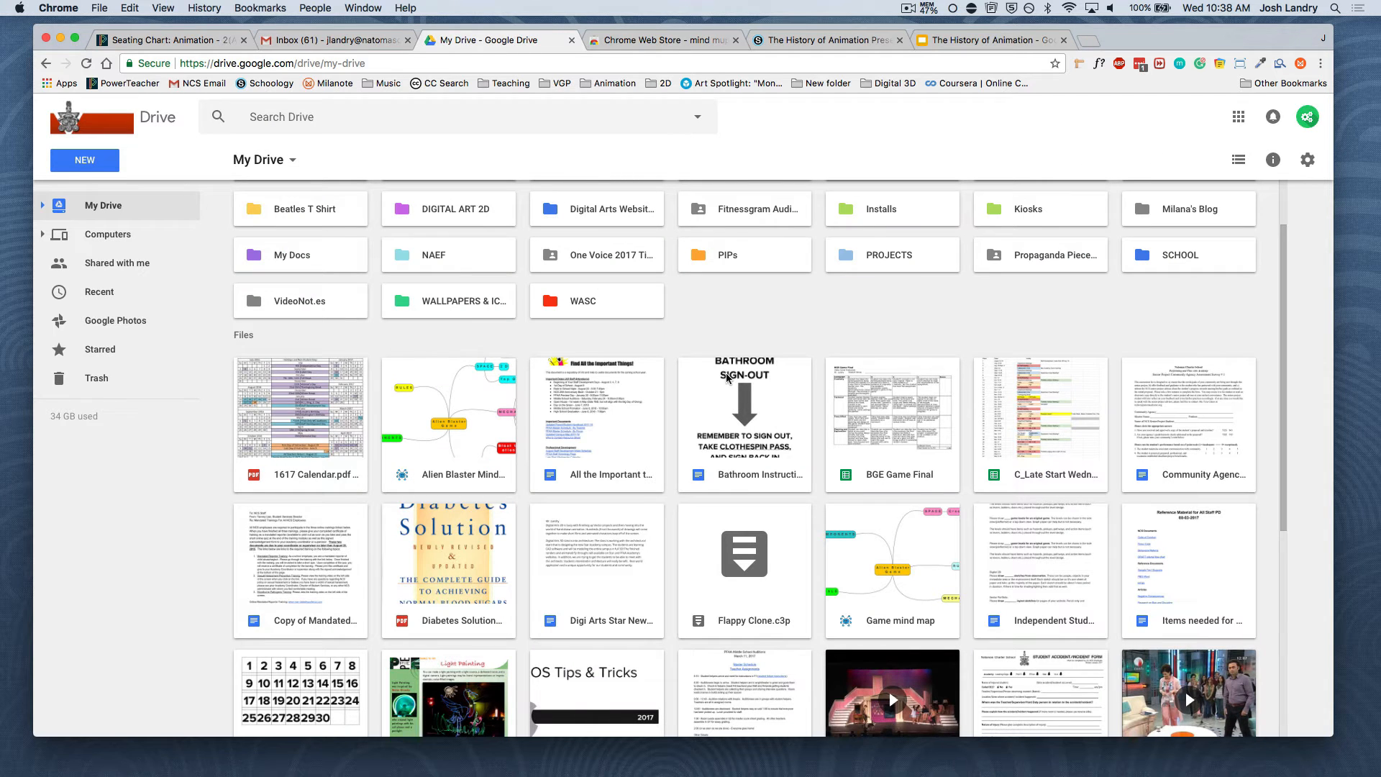
double_click(445, 412)
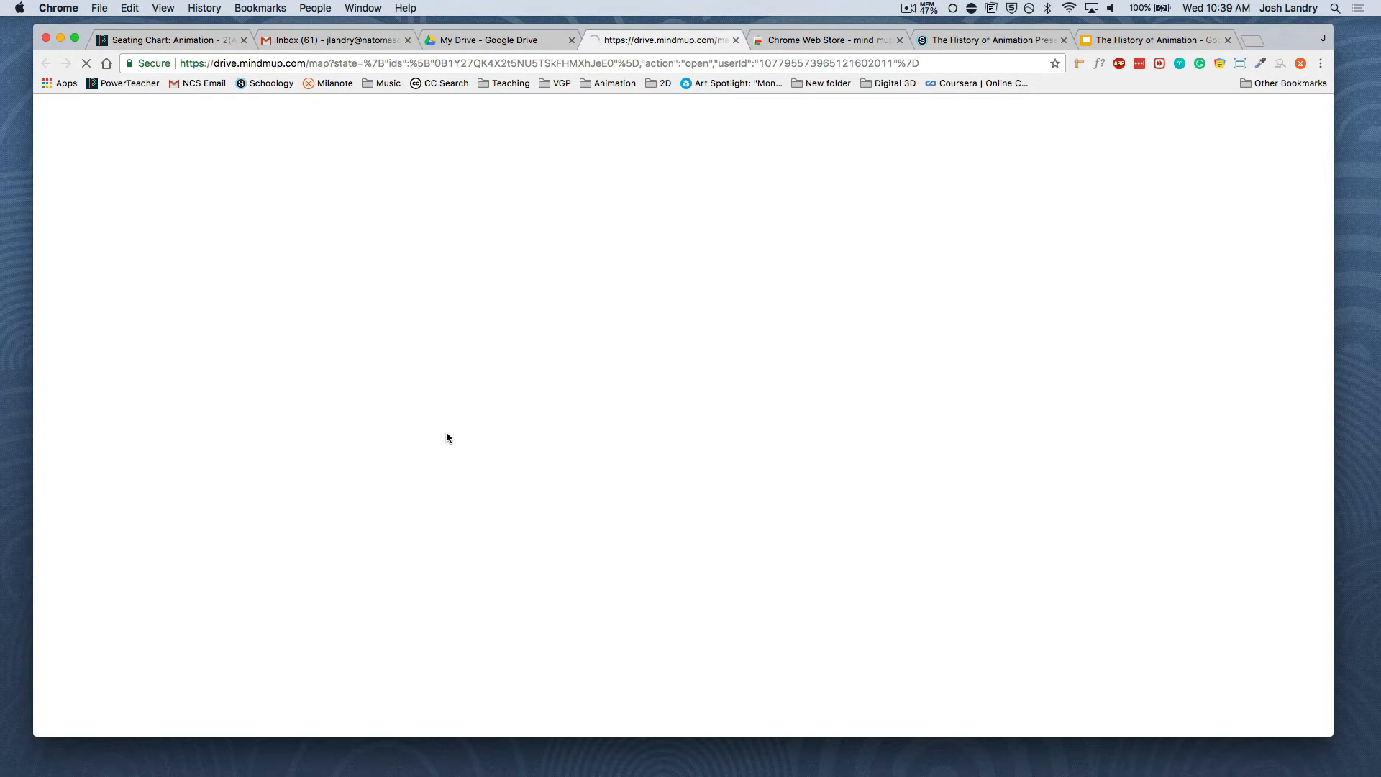